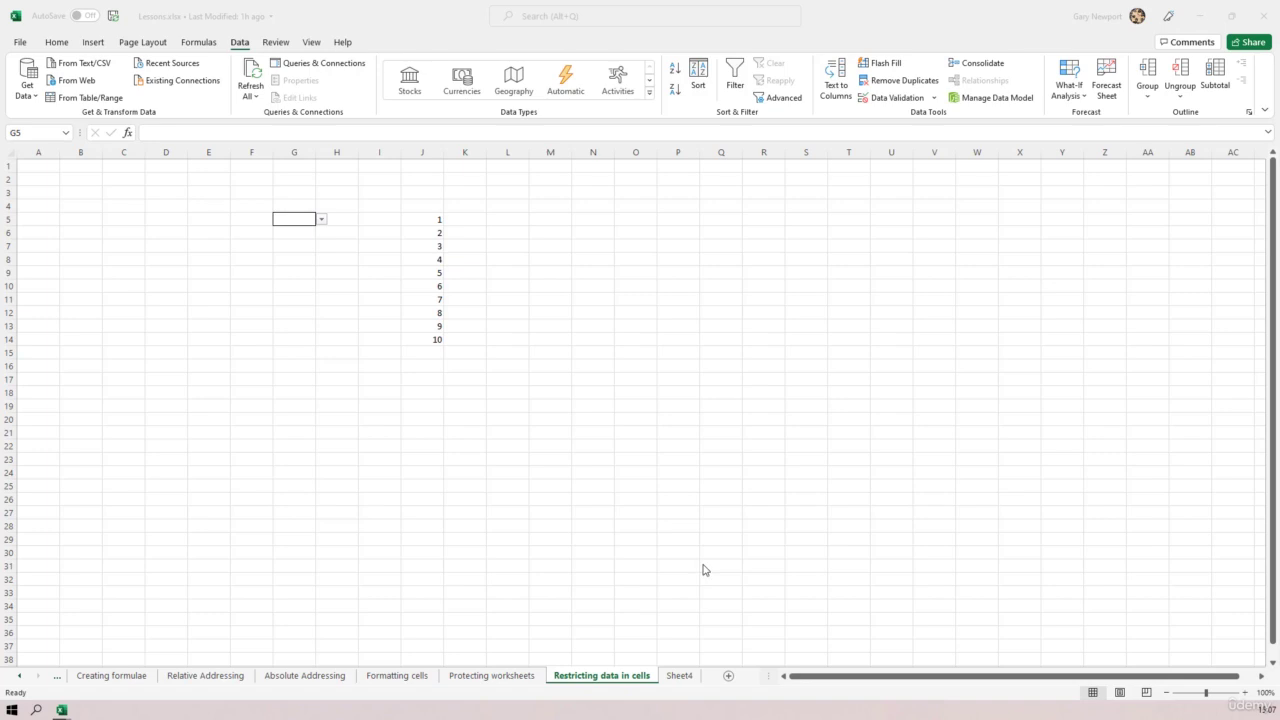
Review the data validation settings of cell G5 without changing them.
left_click(283, 252)
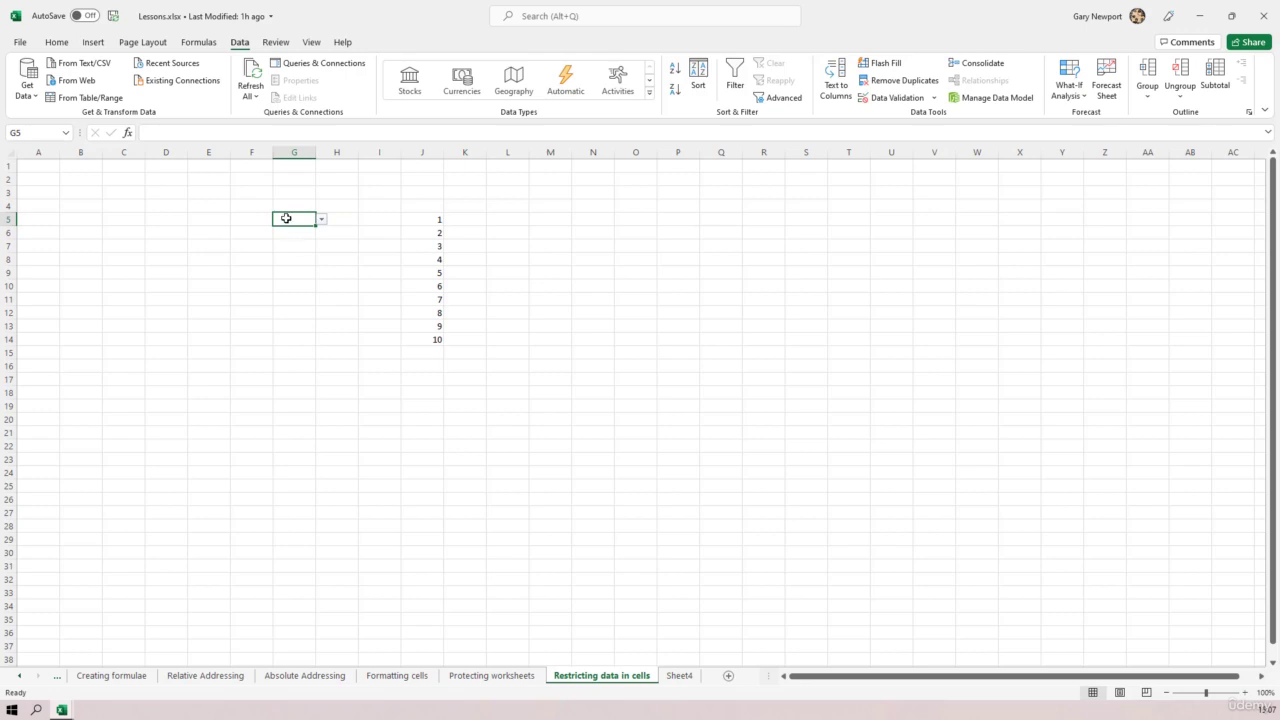
left_click(886, 97)
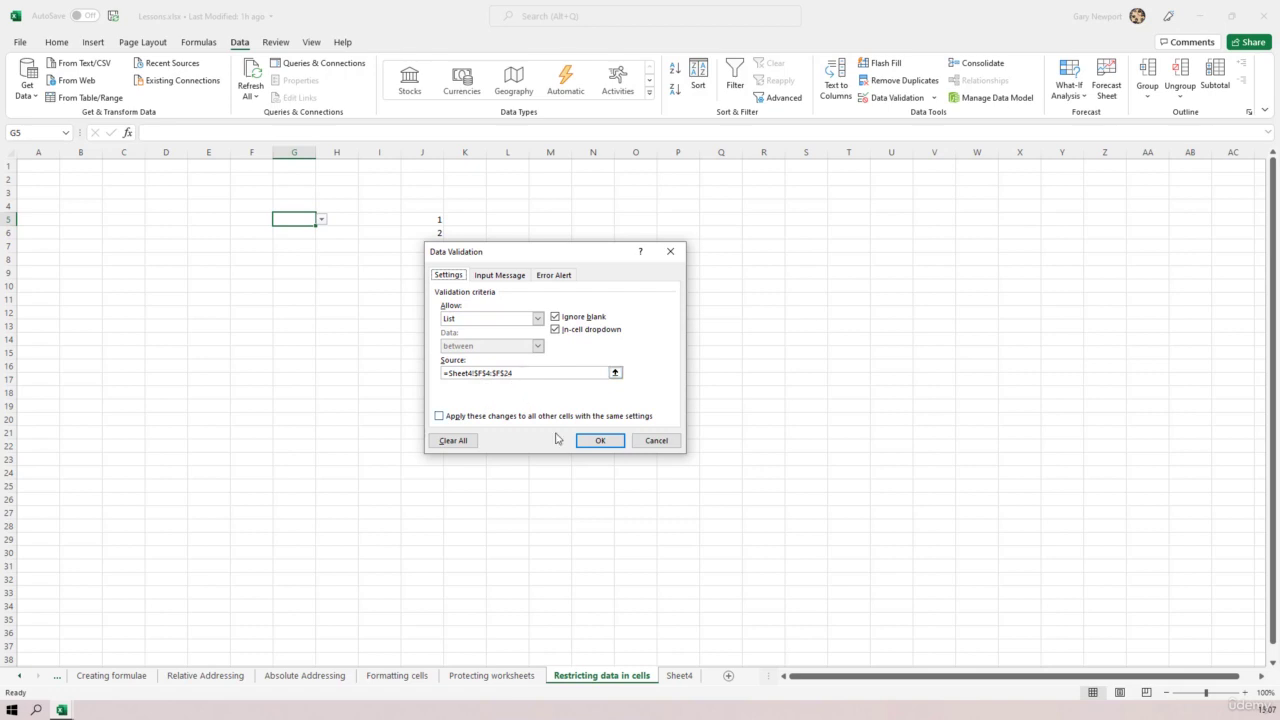
left_click(655, 441)
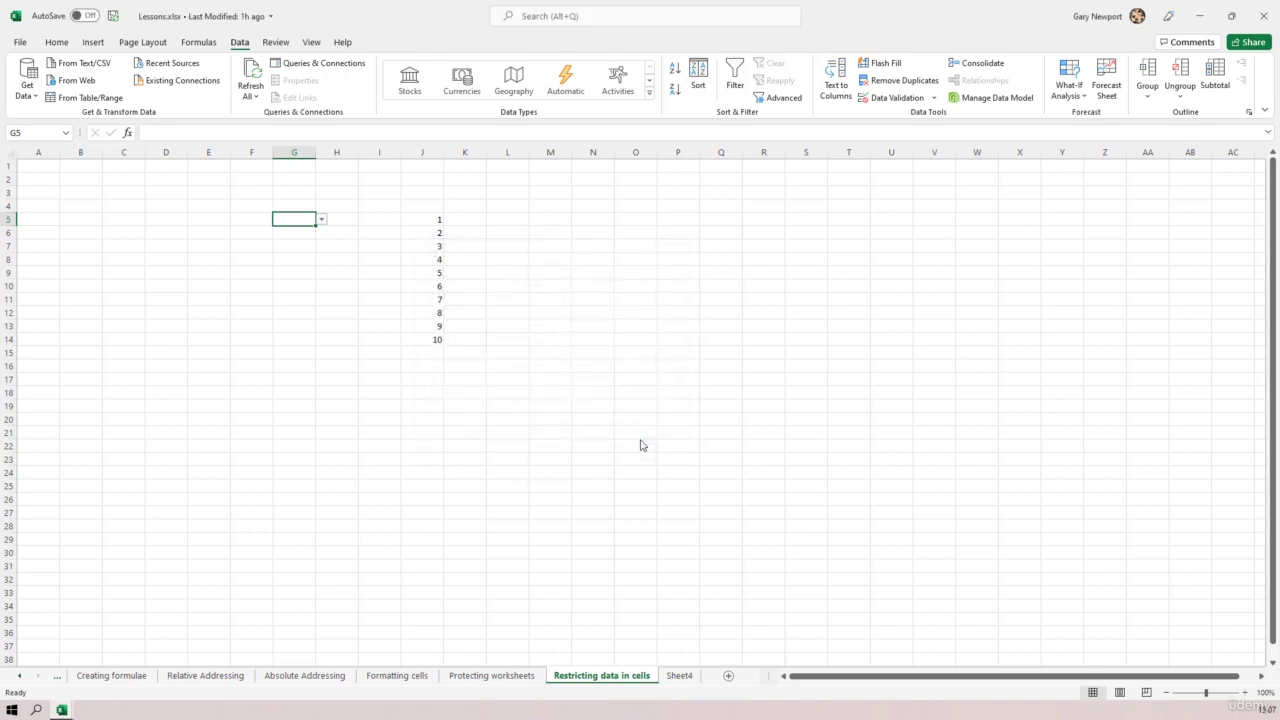
Rename the worksheet Sheet4 as "Adding and deleting".
left_click(680, 677)
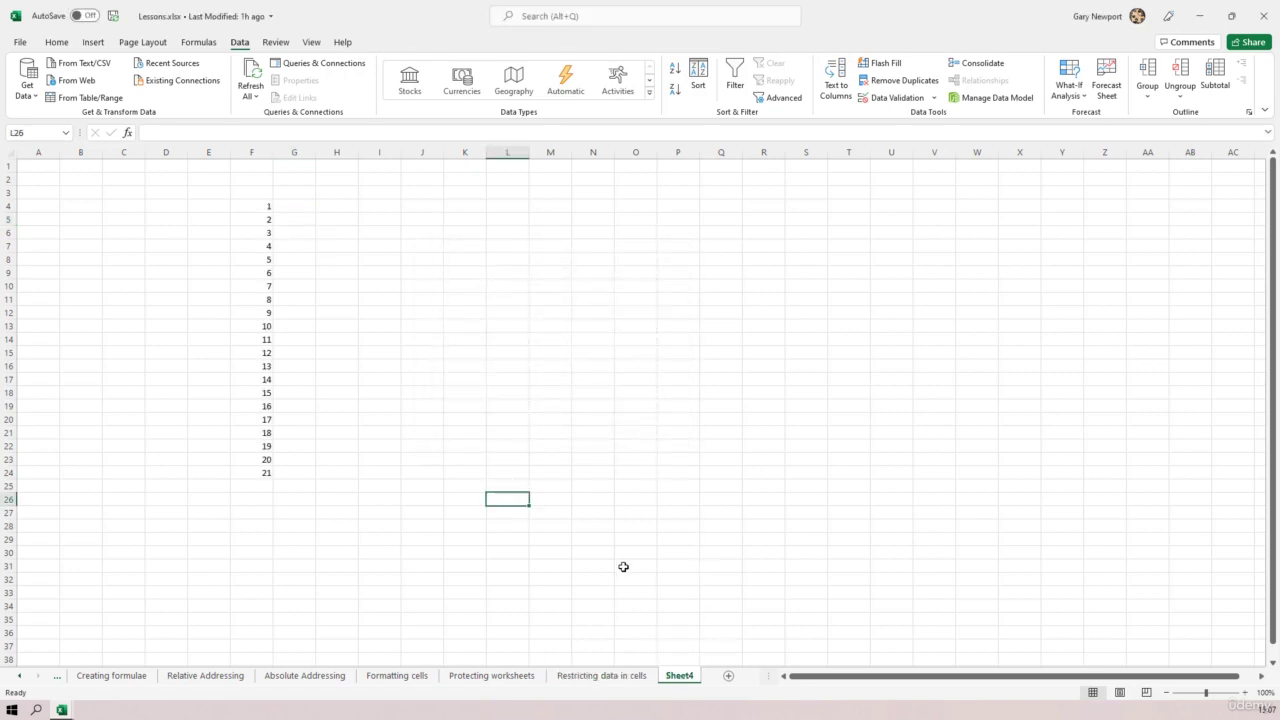
double_click(681, 677)
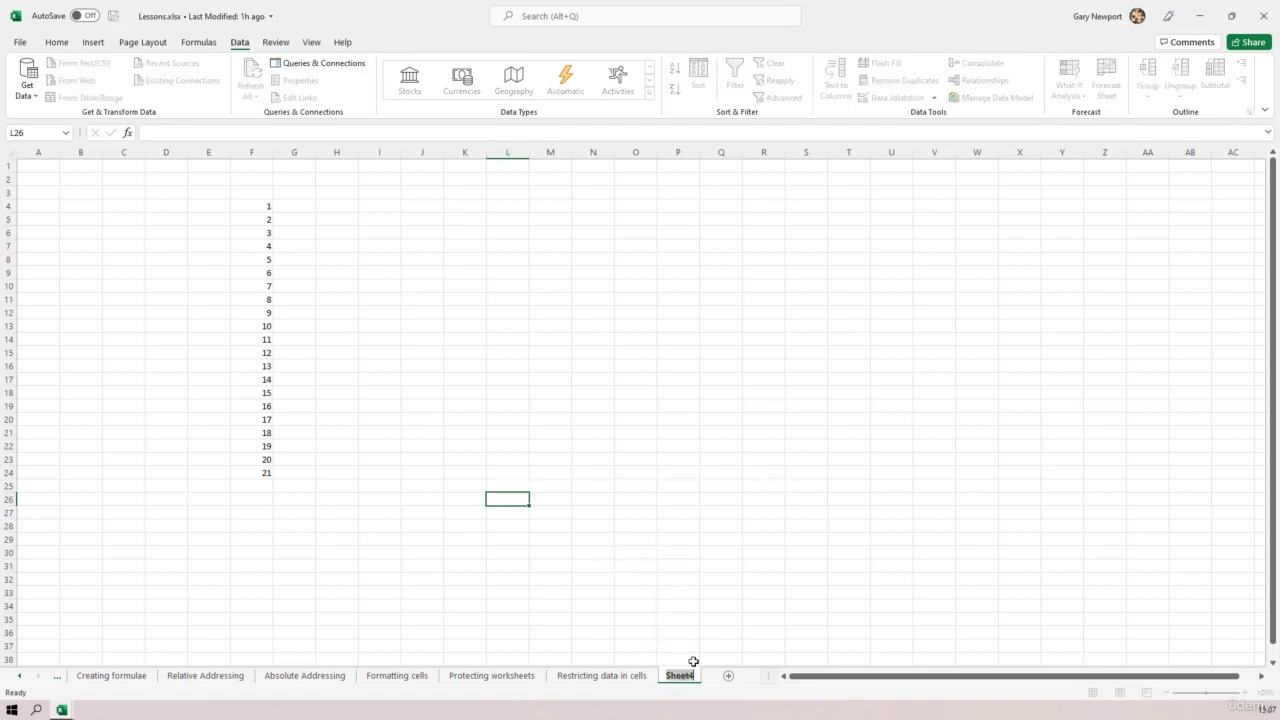
type("Adding and")
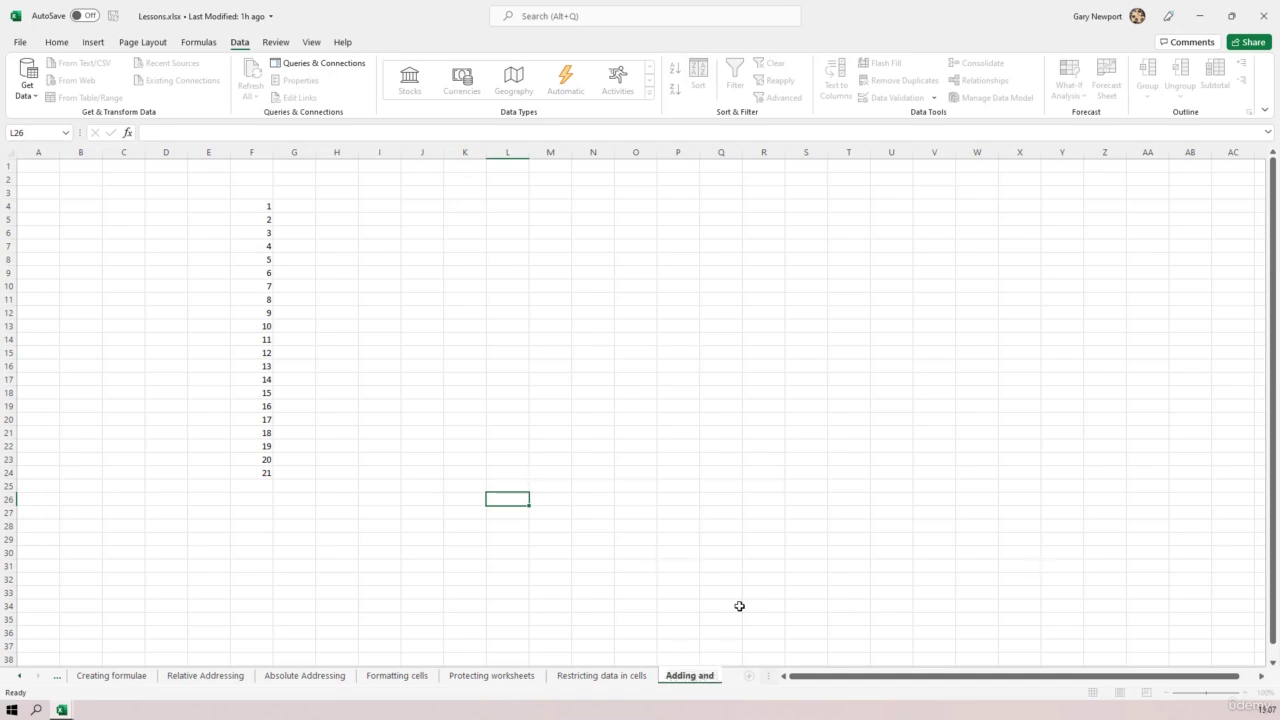
type(" deleting")
key("Return")
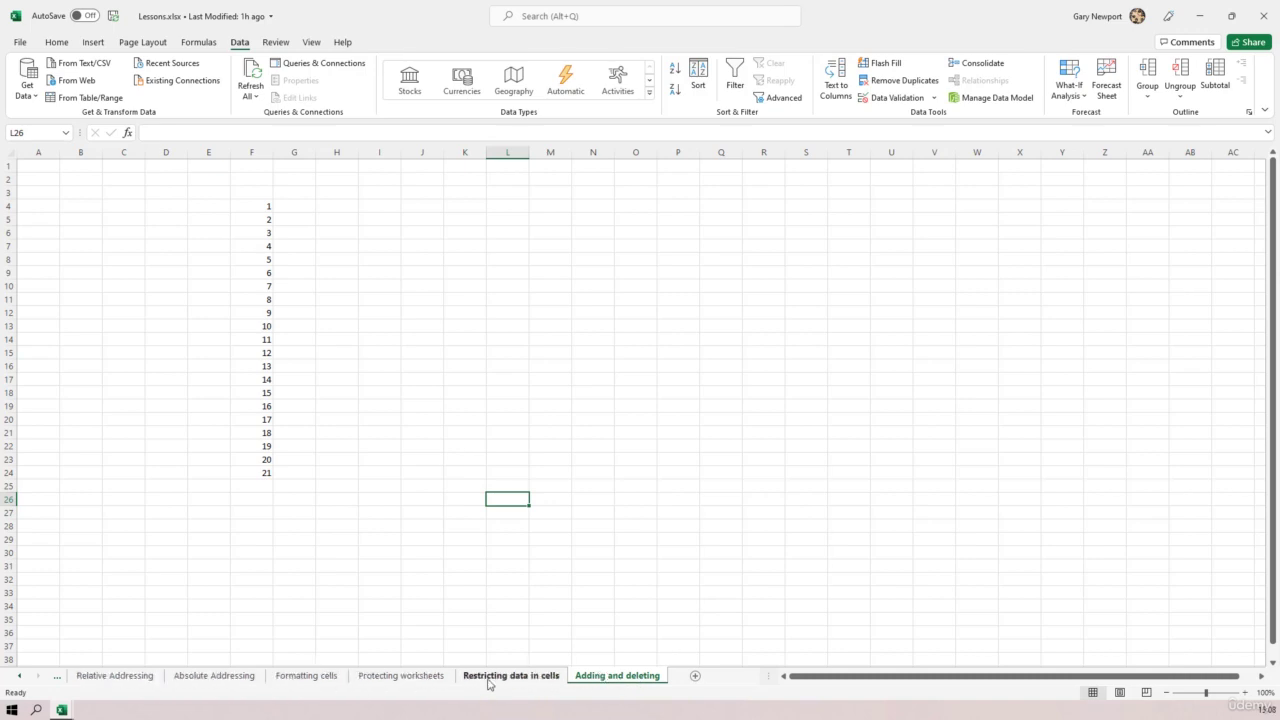
Browse through the workbook's worksheets back to the first ones and return to the "Adding and deleting" sheet.
left_click(59, 678)
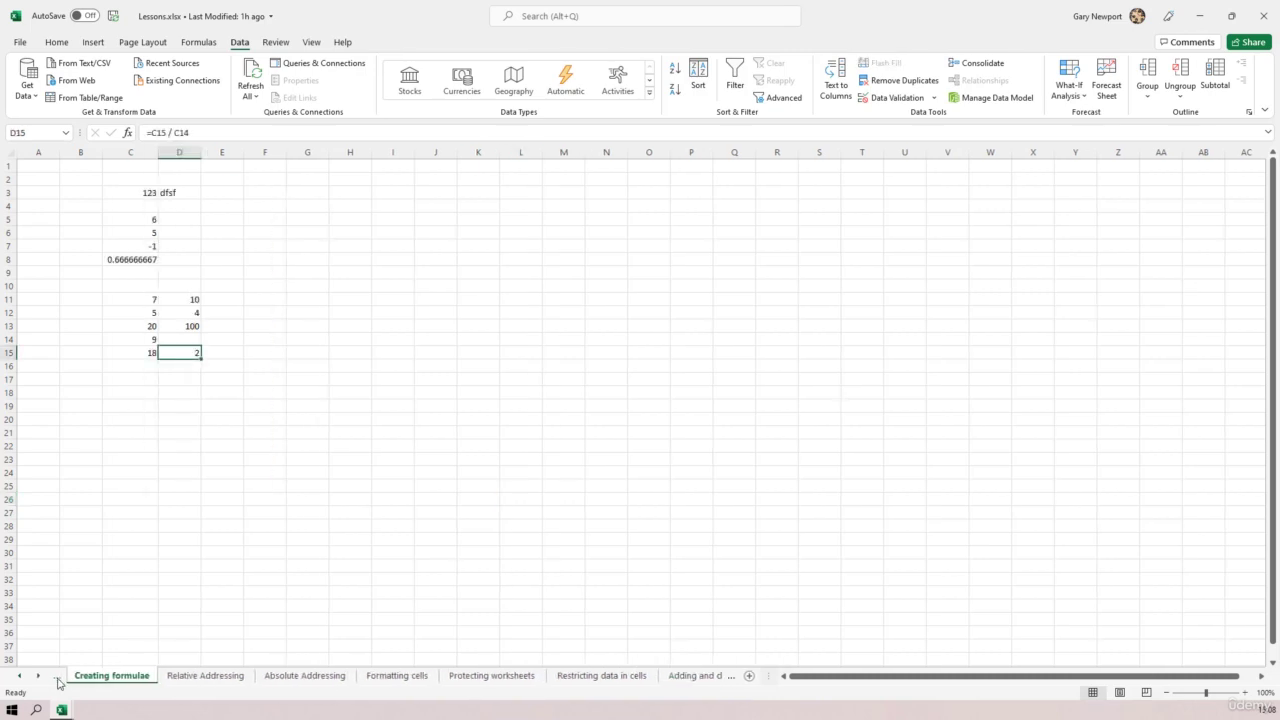
left_click(59, 678)
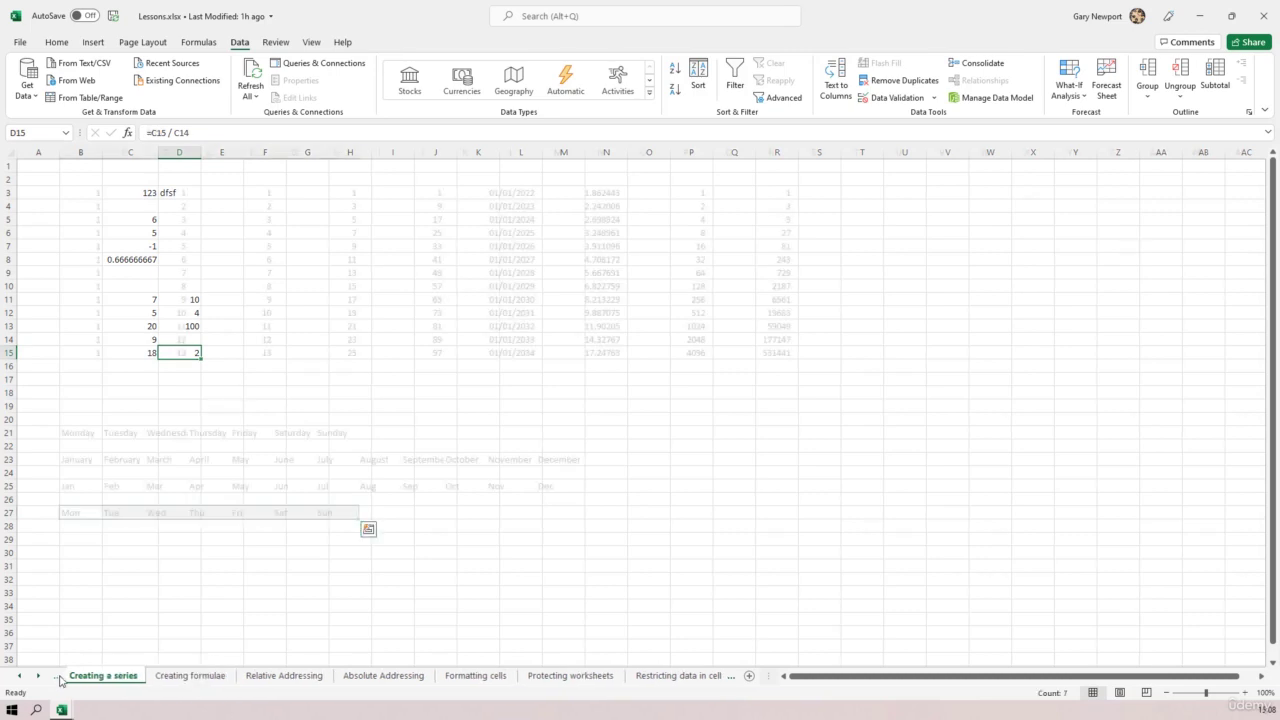
left_click(20, 677)
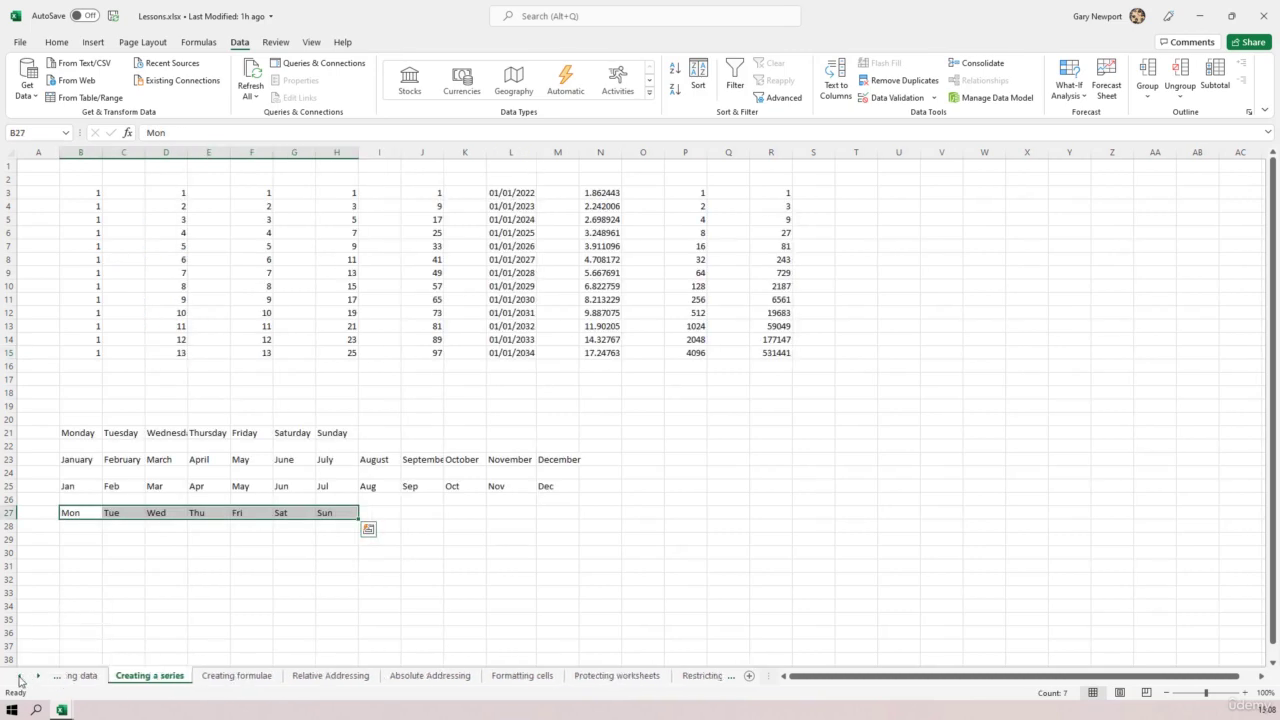
left_click(20, 677)
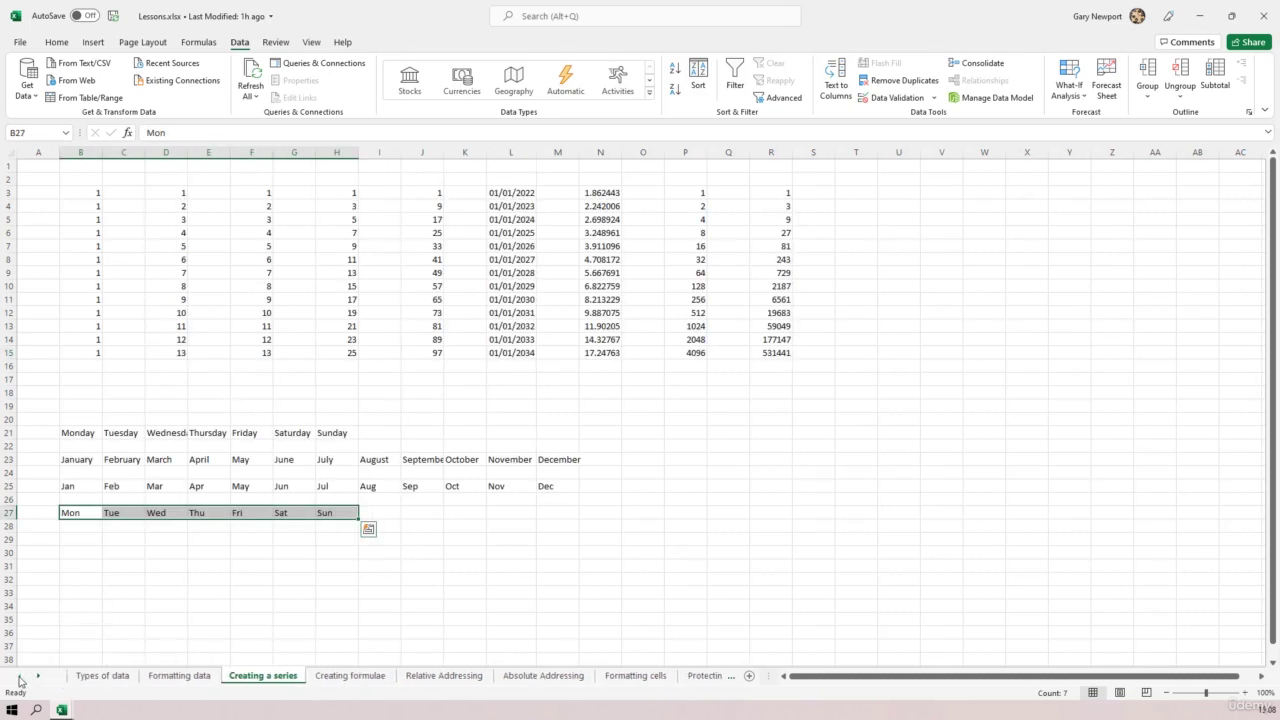
left_click(39, 677)
left_click(39, 677)
left_click(39, 677)
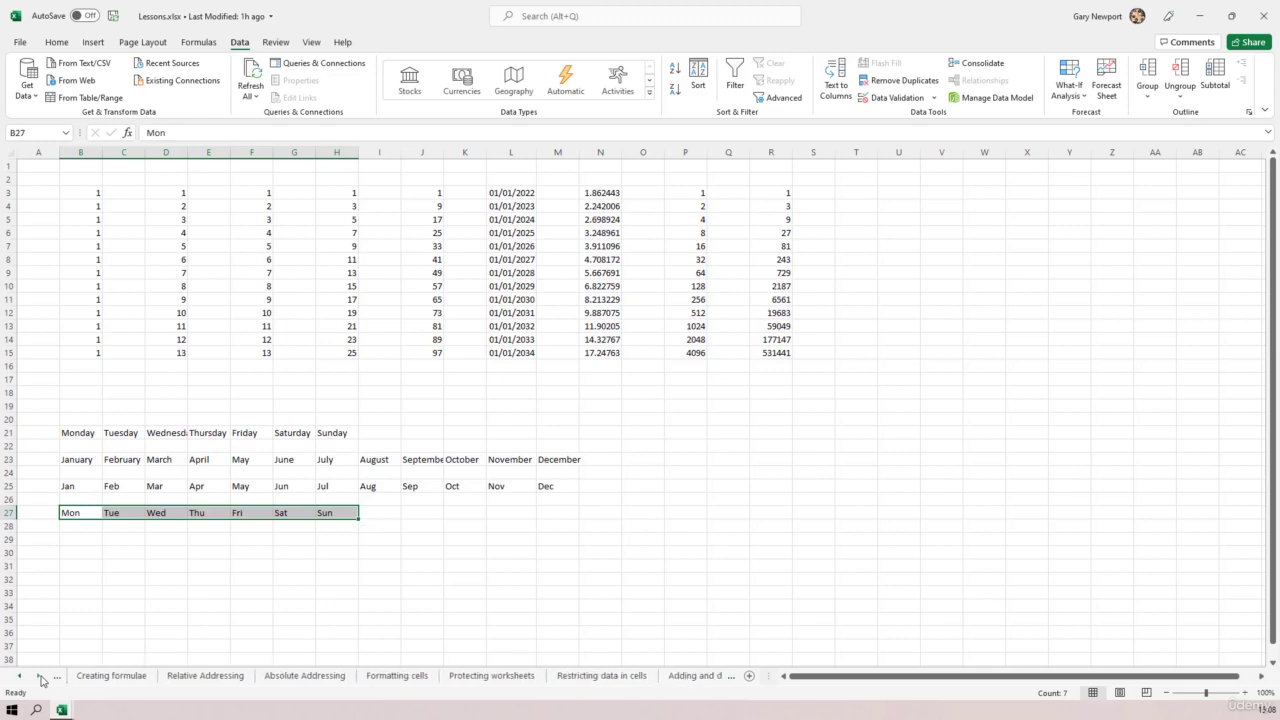
left_click(39, 677)
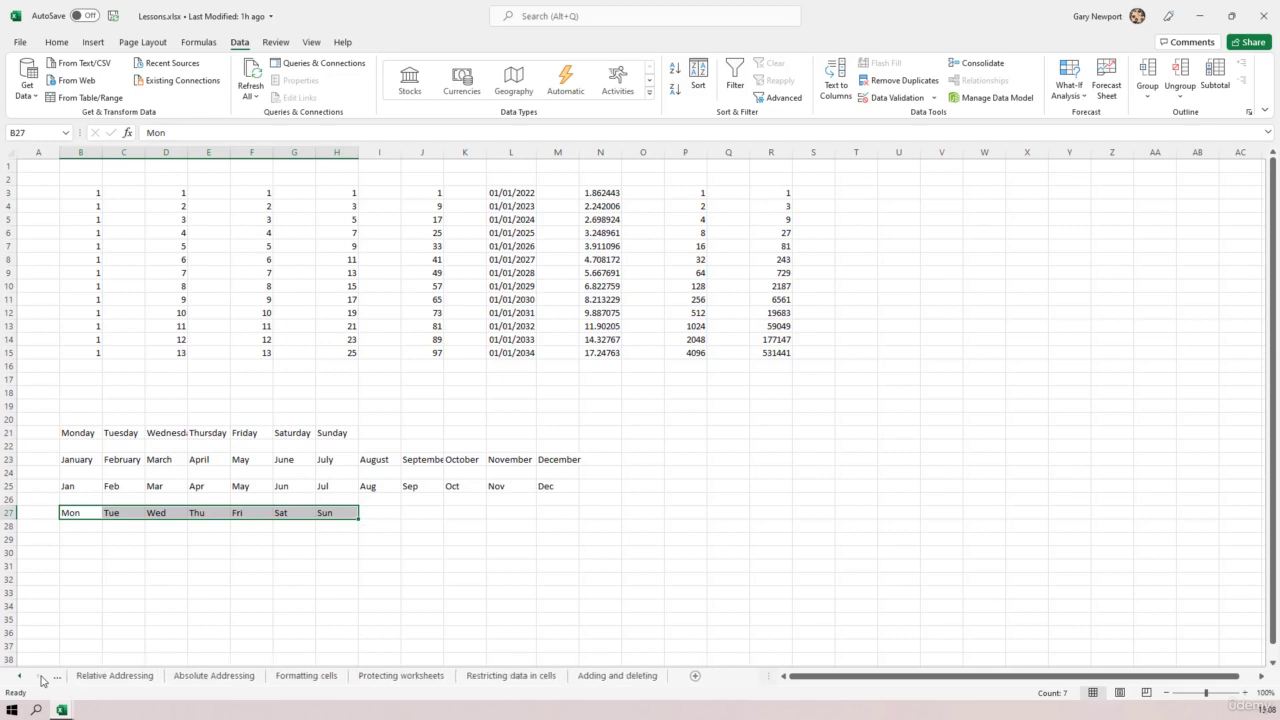
left_click(639, 680)
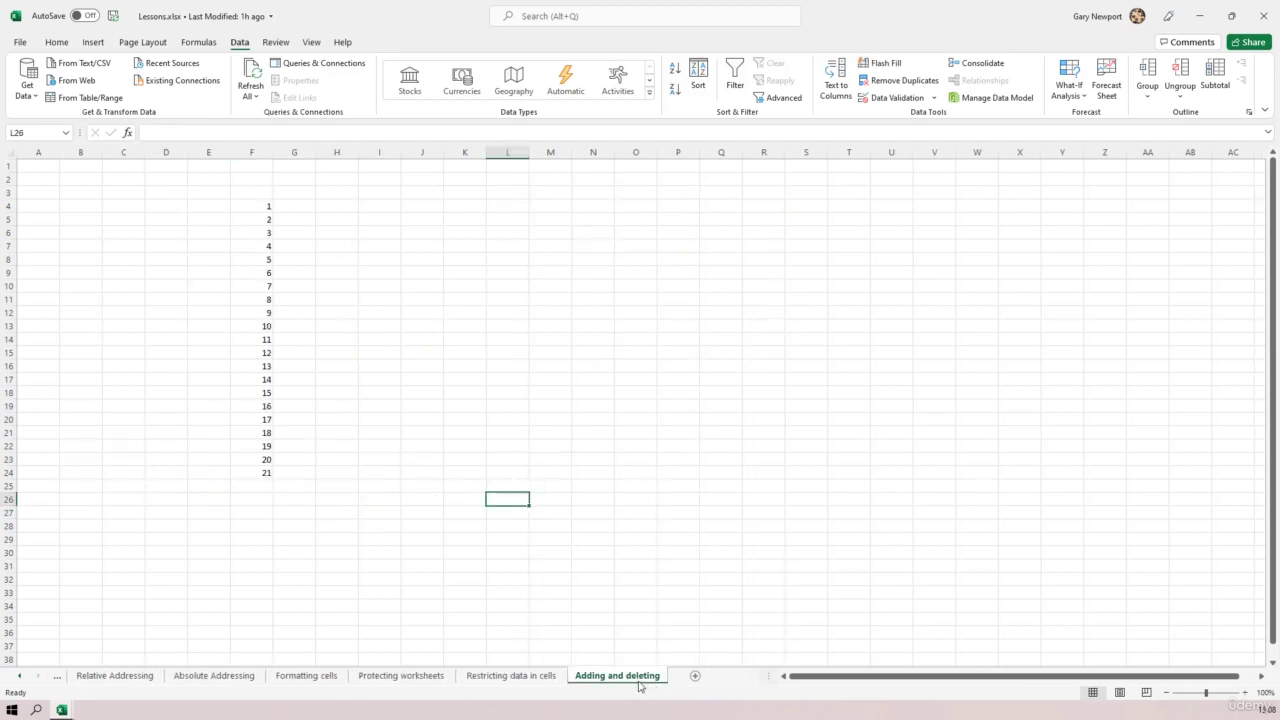
left_click(256, 205)
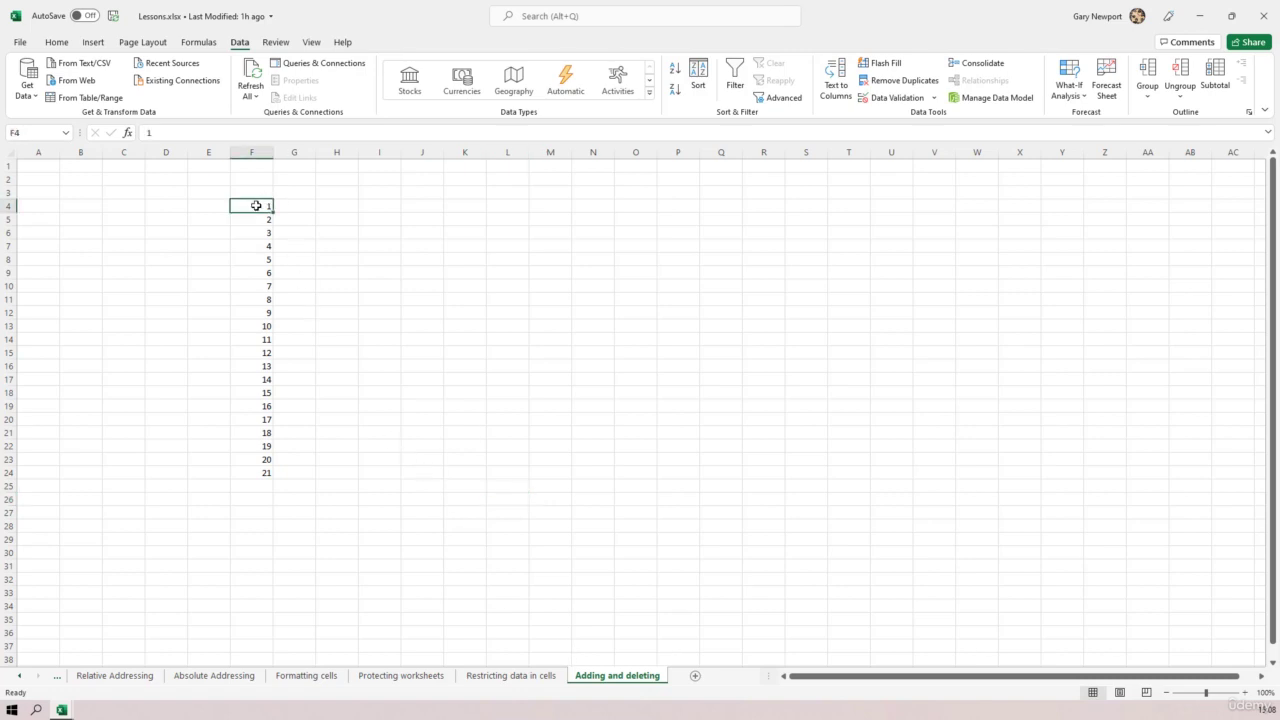
left_click_drag(256, 205, 261, 470)
left_click(469, 391)
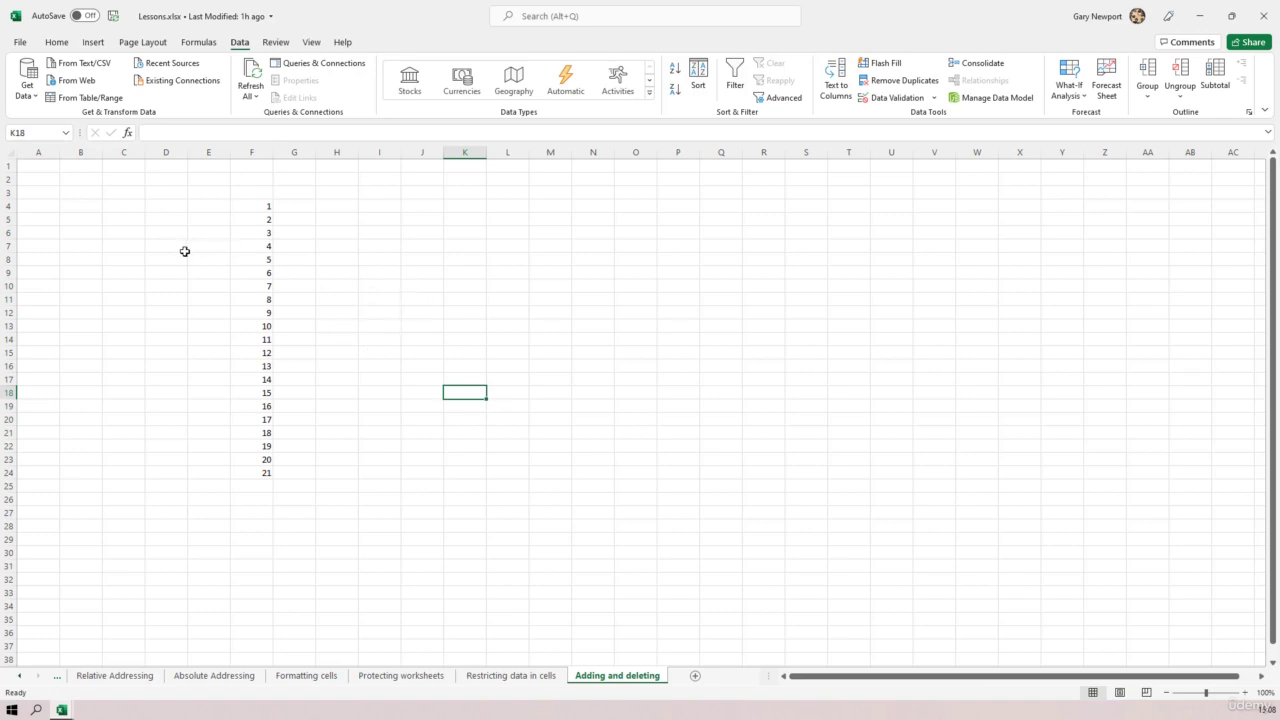
Insert a blank row at row 2, above the list of numbers.
right_click(8, 179)
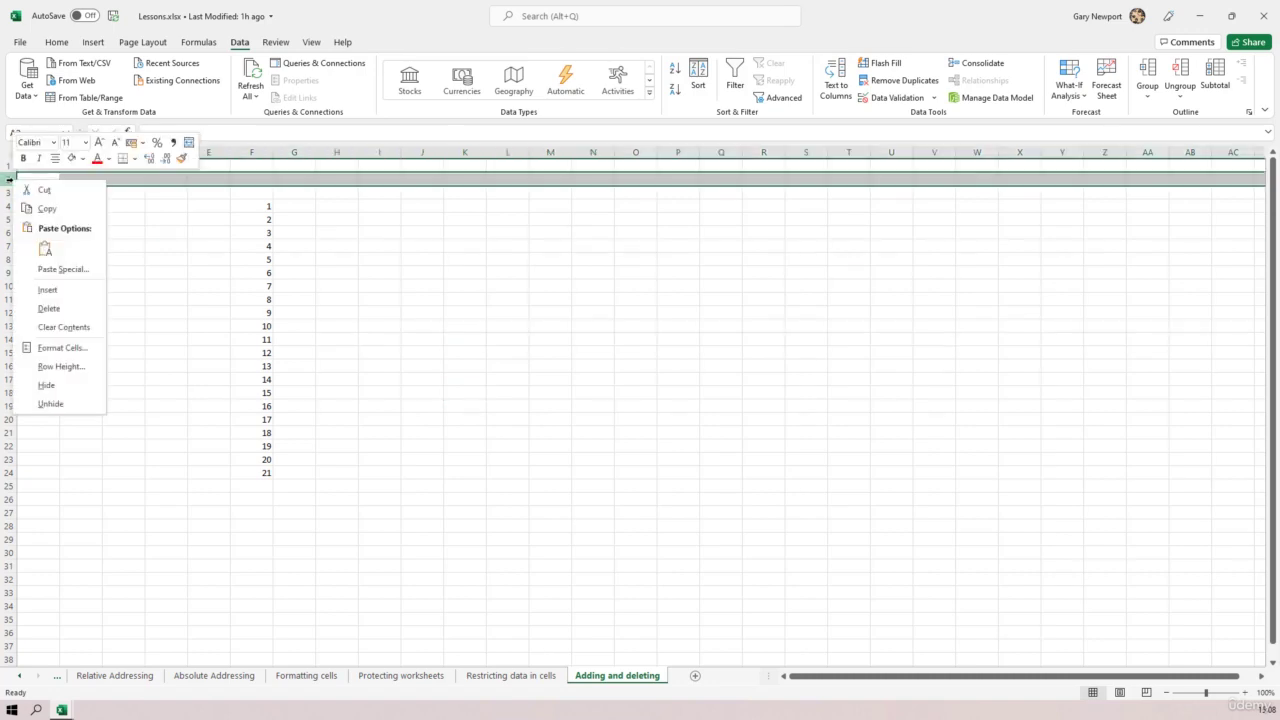
left_click(48, 290)
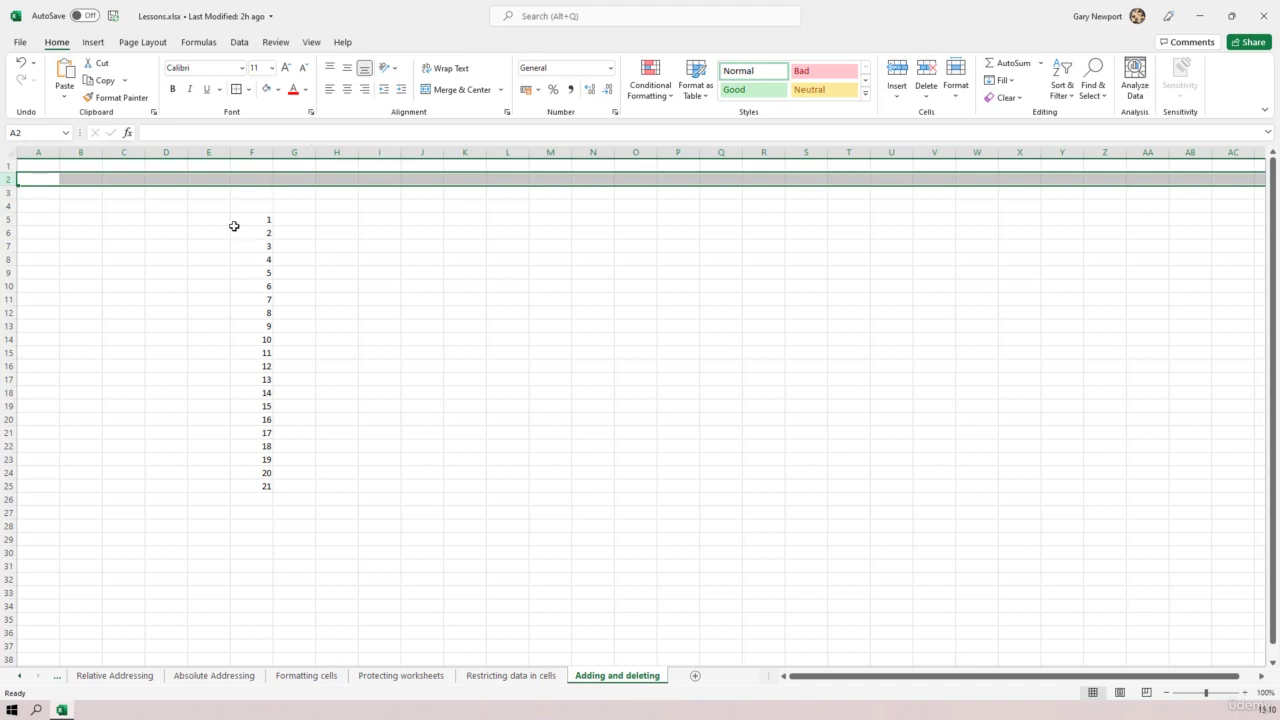
left_click(87, 216)
Add a border around cell B2 to mark its position.
left_click(94, 177)
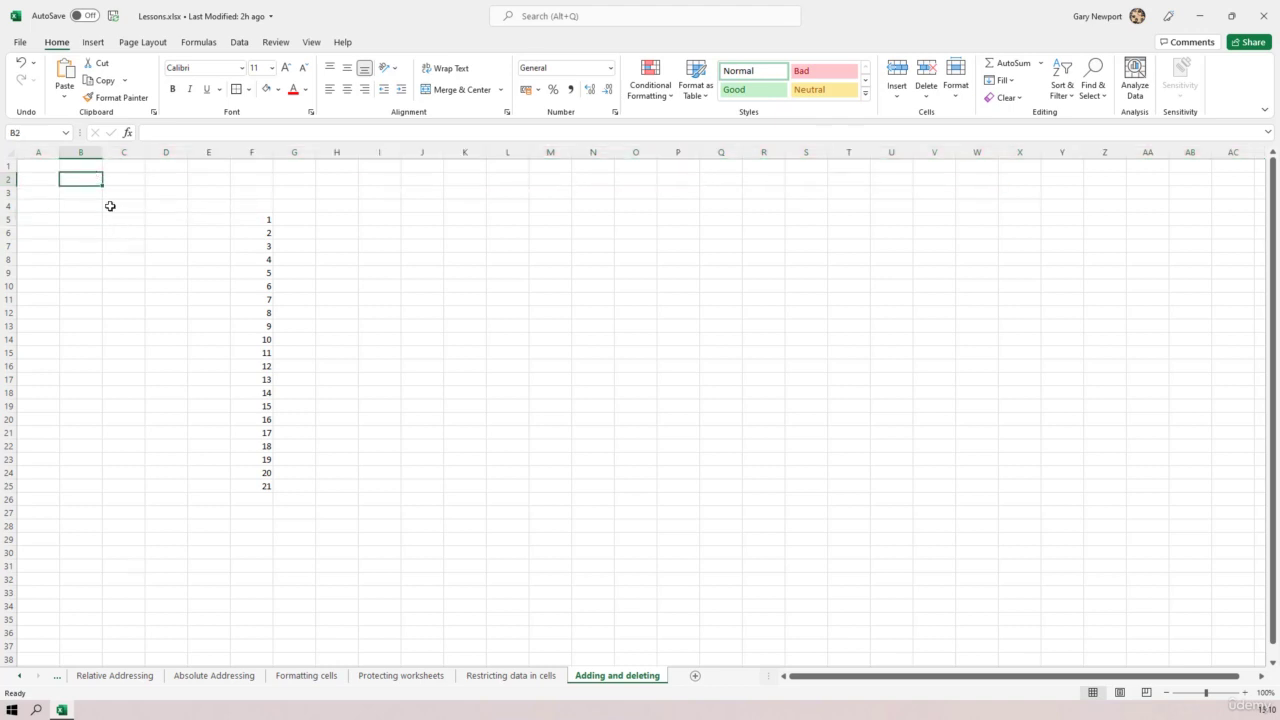
left_click(236, 90)
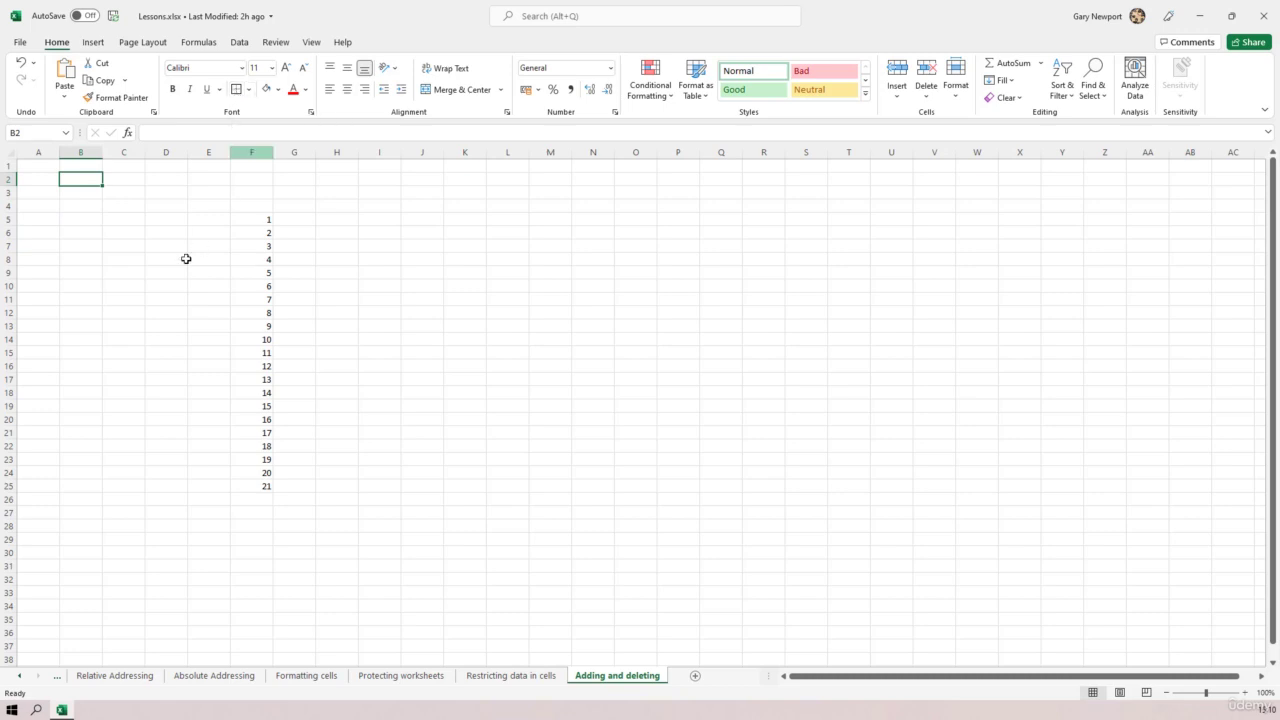
left_click(150, 312)
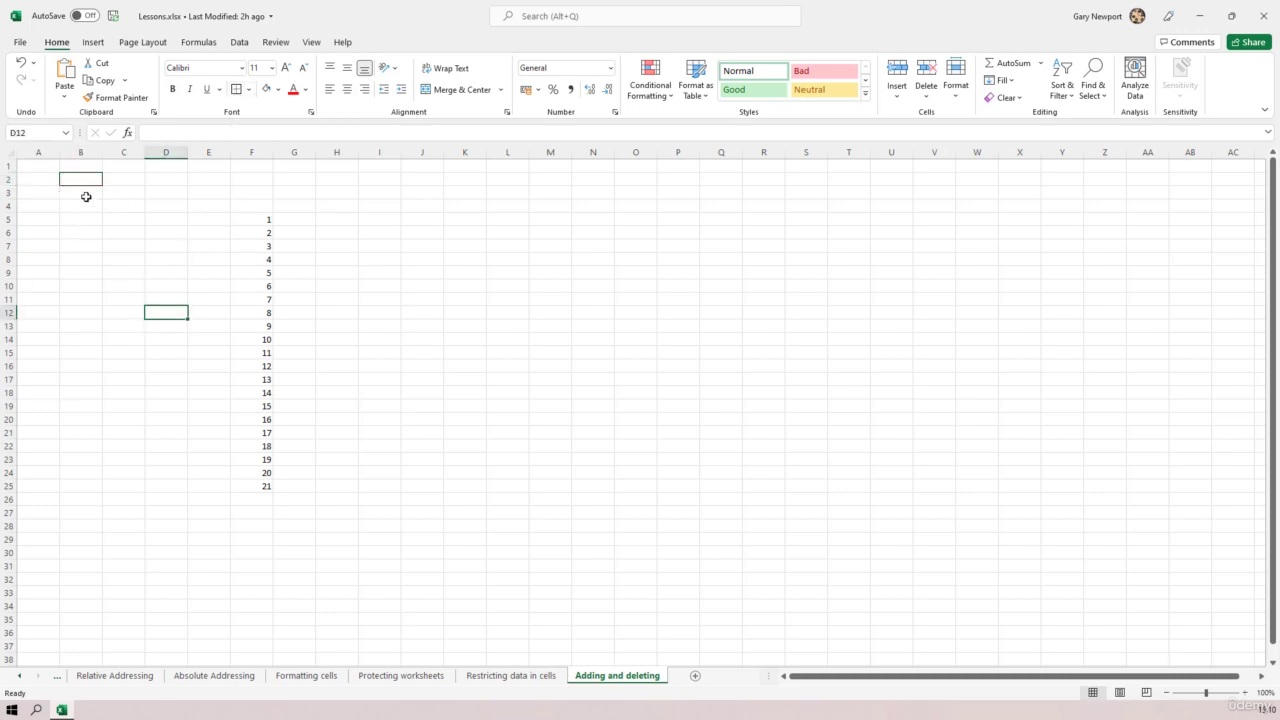
Insert a blank row directly above the row with the bordered cell.
left_click(7, 179)
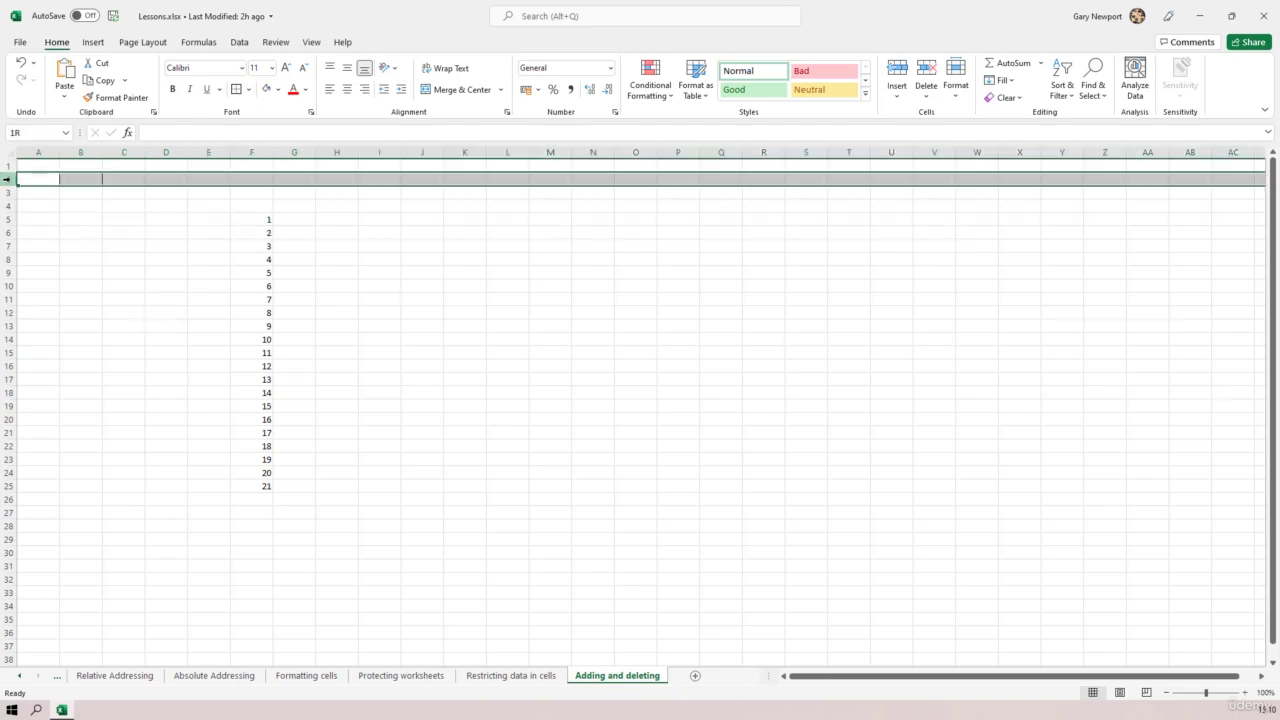
right_click(7, 179)
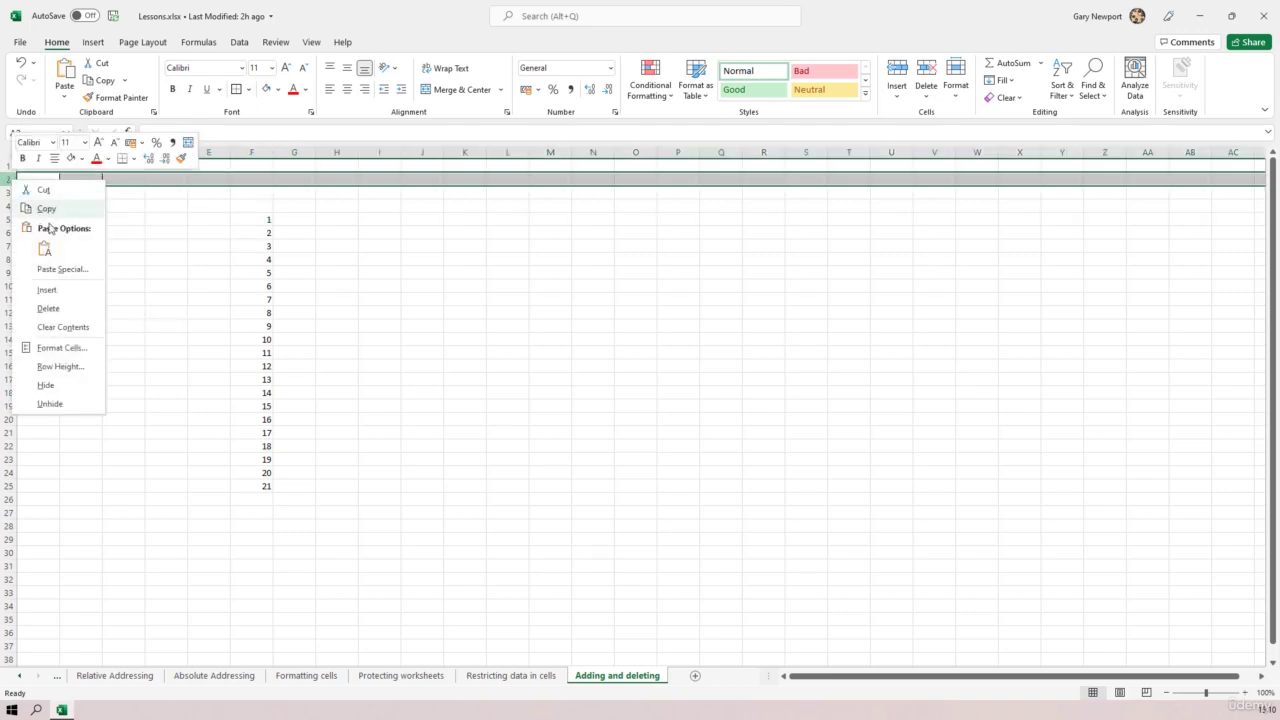
left_click(58, 293)
left_click(131, 244)
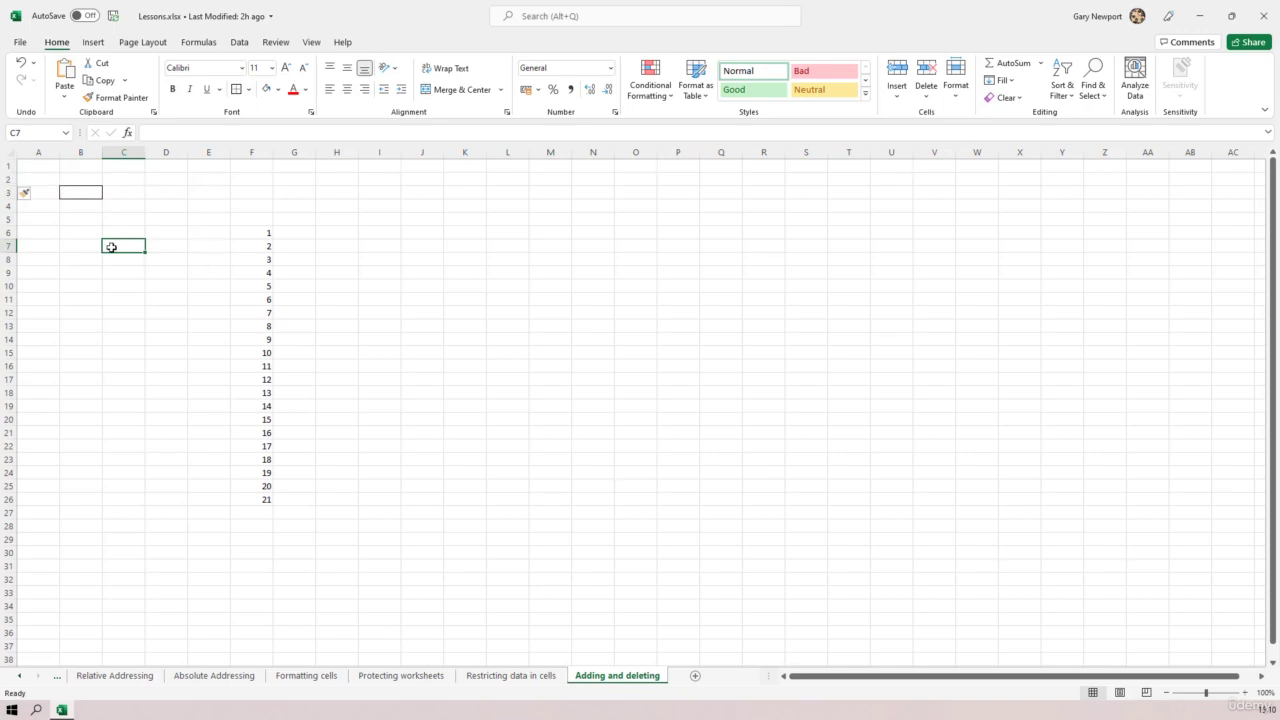
Insert a blank row at row 4, between the bordered cell and the number list.
left_click(8, 205)
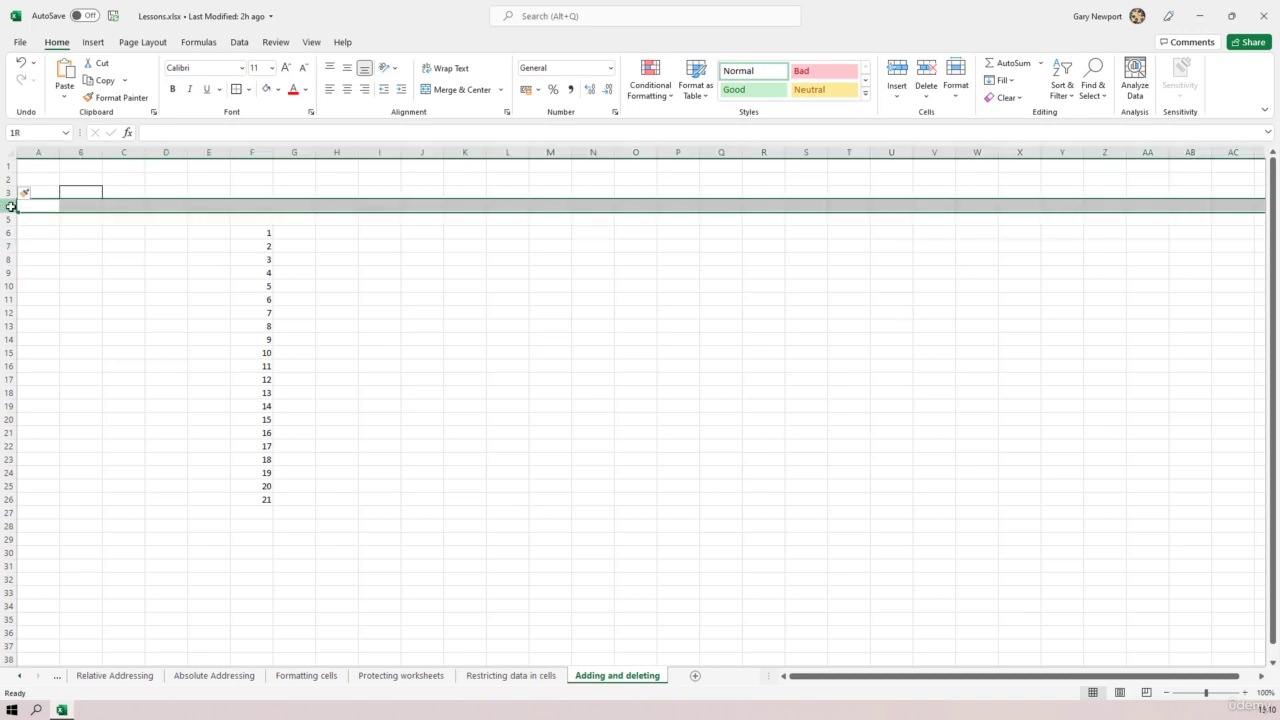
right_click(10, 206)
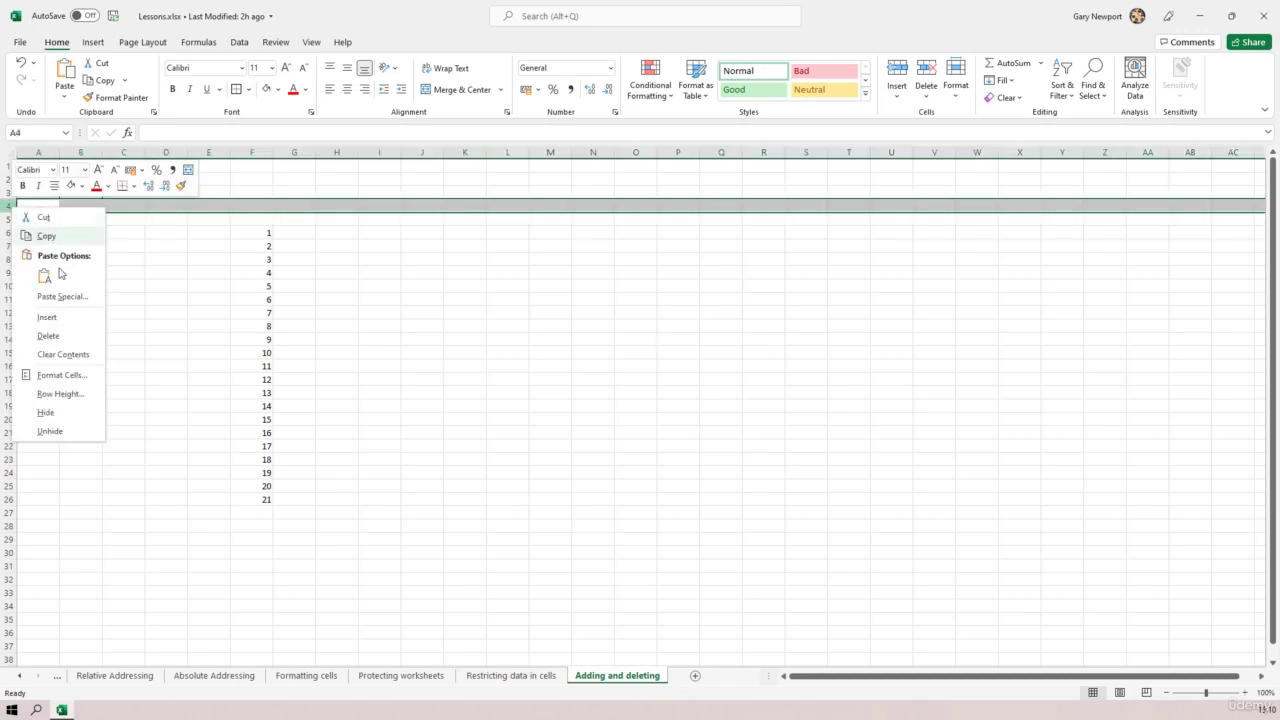
left_click(66, 317)
left_click(160, 339)
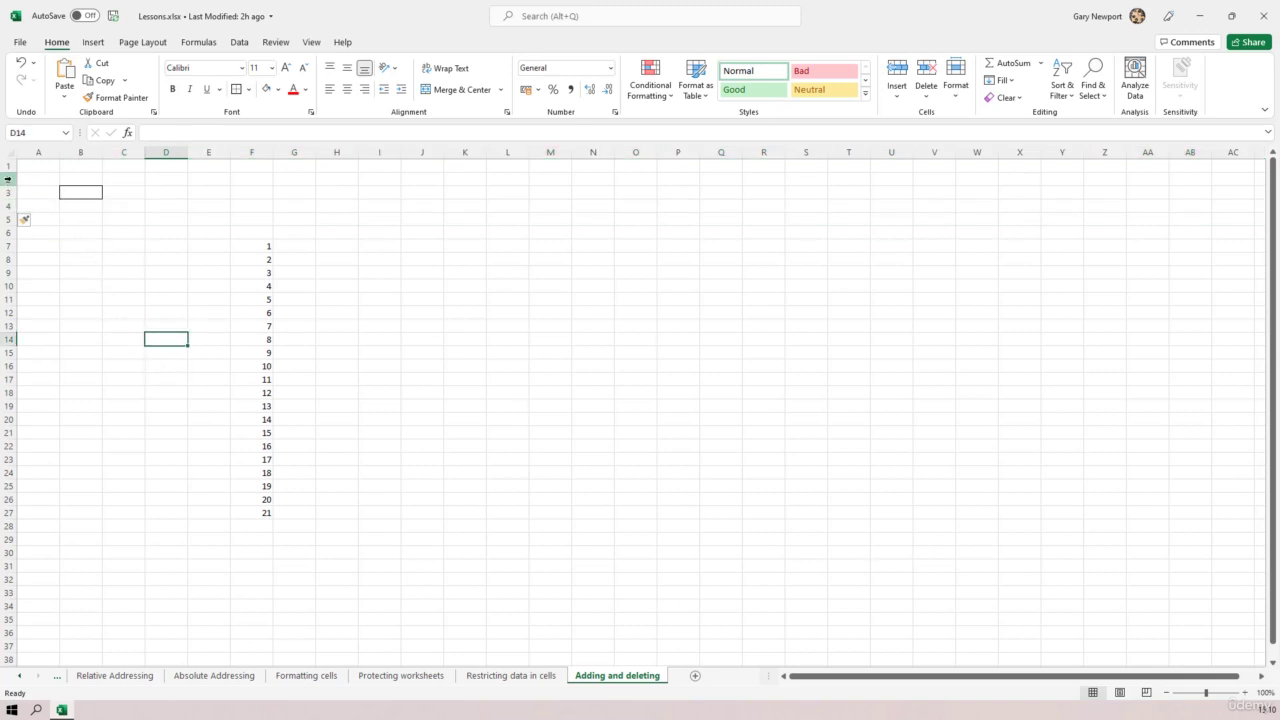
Insert three blank rows at once above row 2, using rows 2 to 4 as the selection.
left_click(8, 179)
left_click_drag(11, 179, 11, 207)
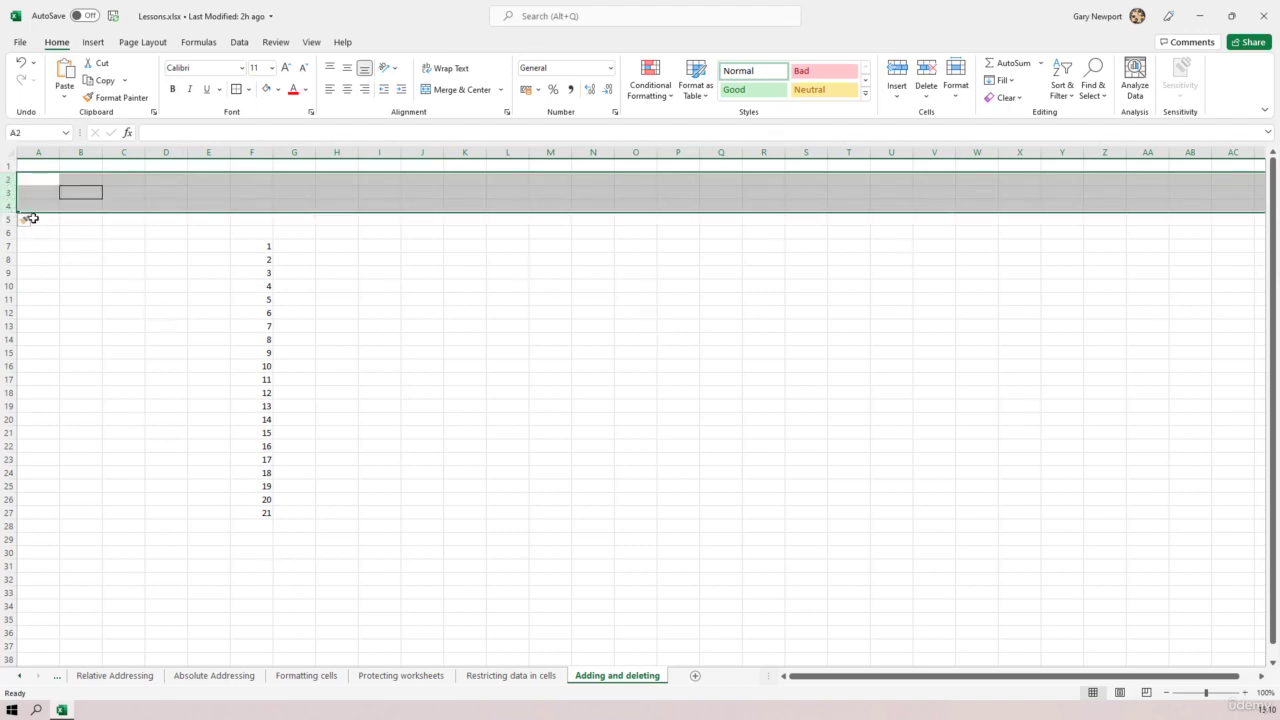
right_click(5, 193)
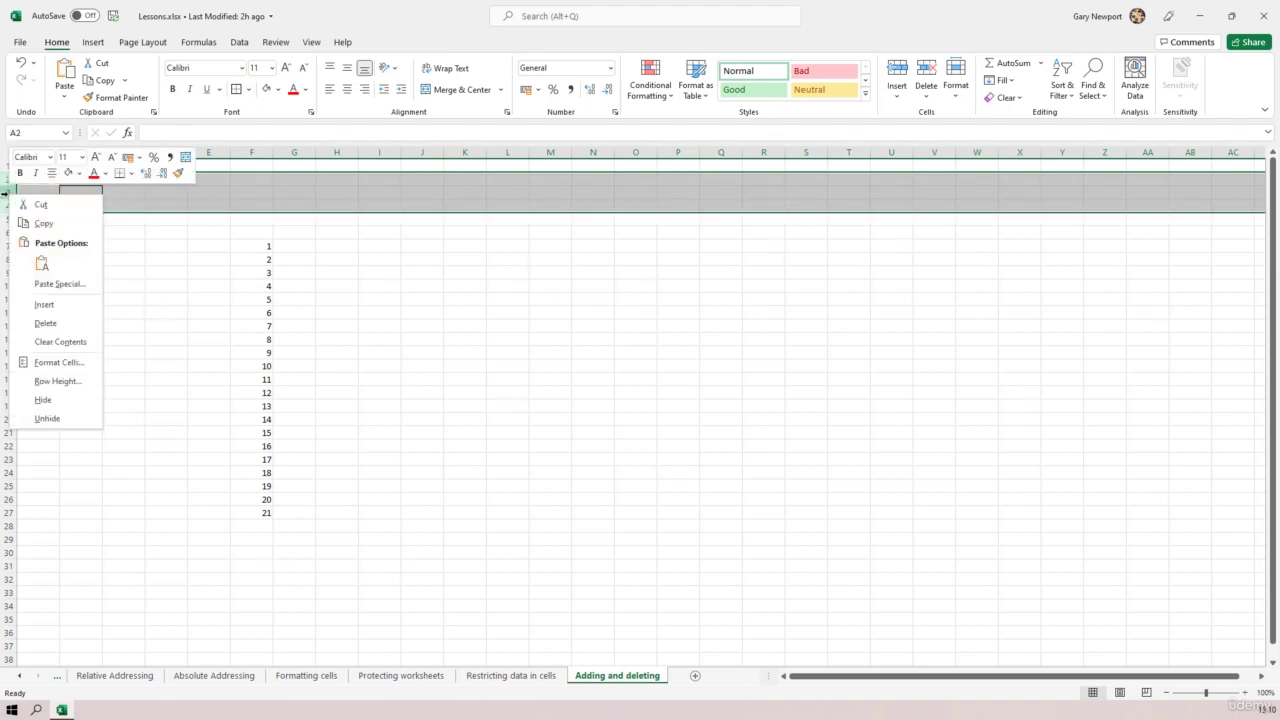
left_click(50, 305)
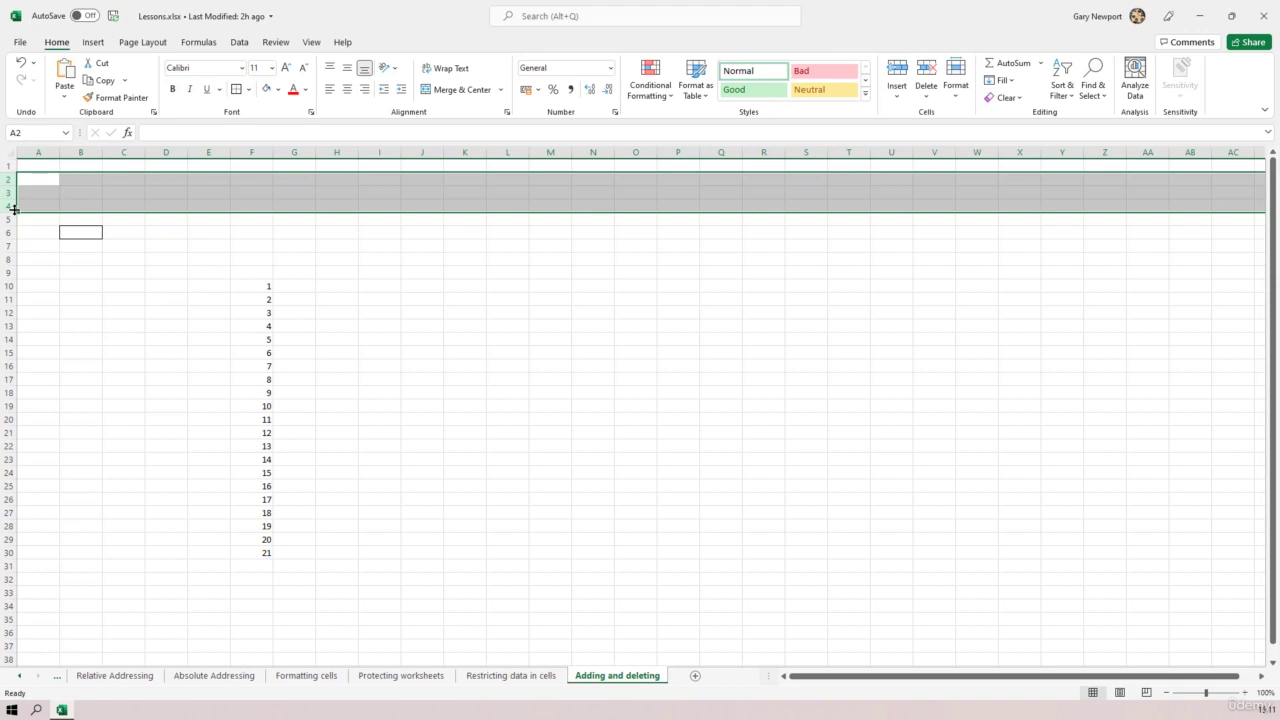
left_click(182, 194)
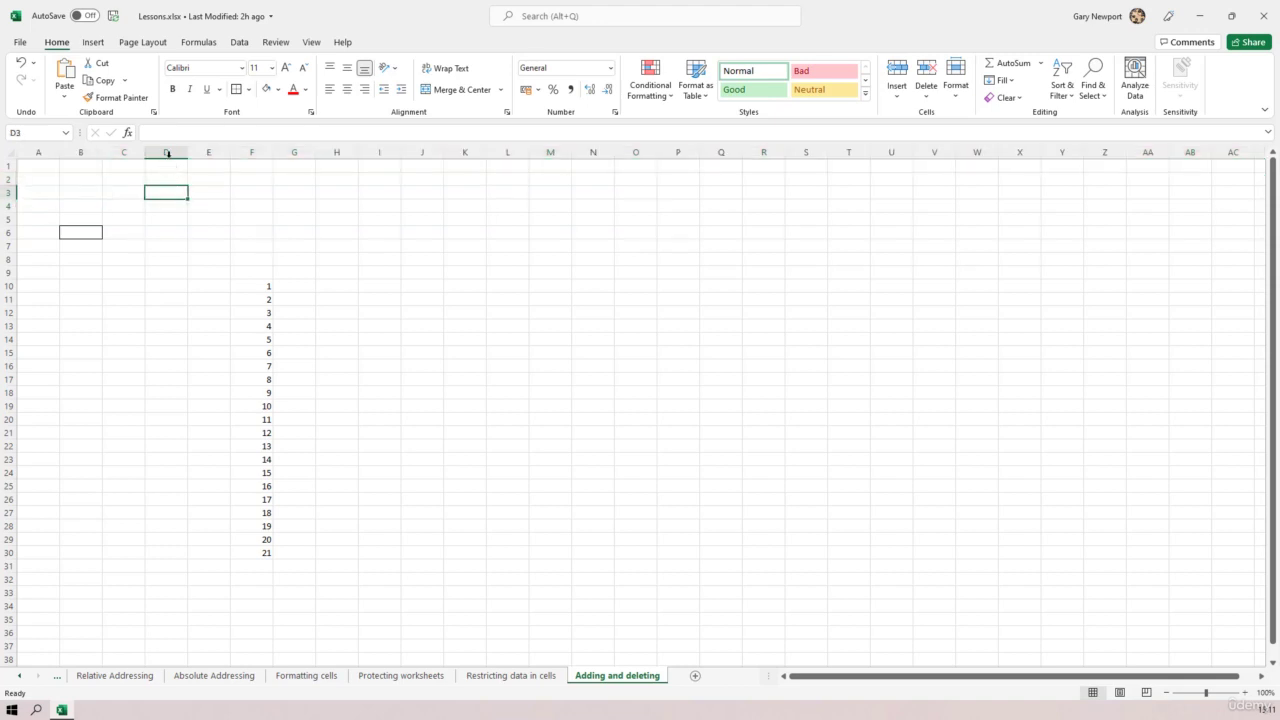
Insert a blank column at column D, between the bordered cell and the number list.
left_click(167, 153)
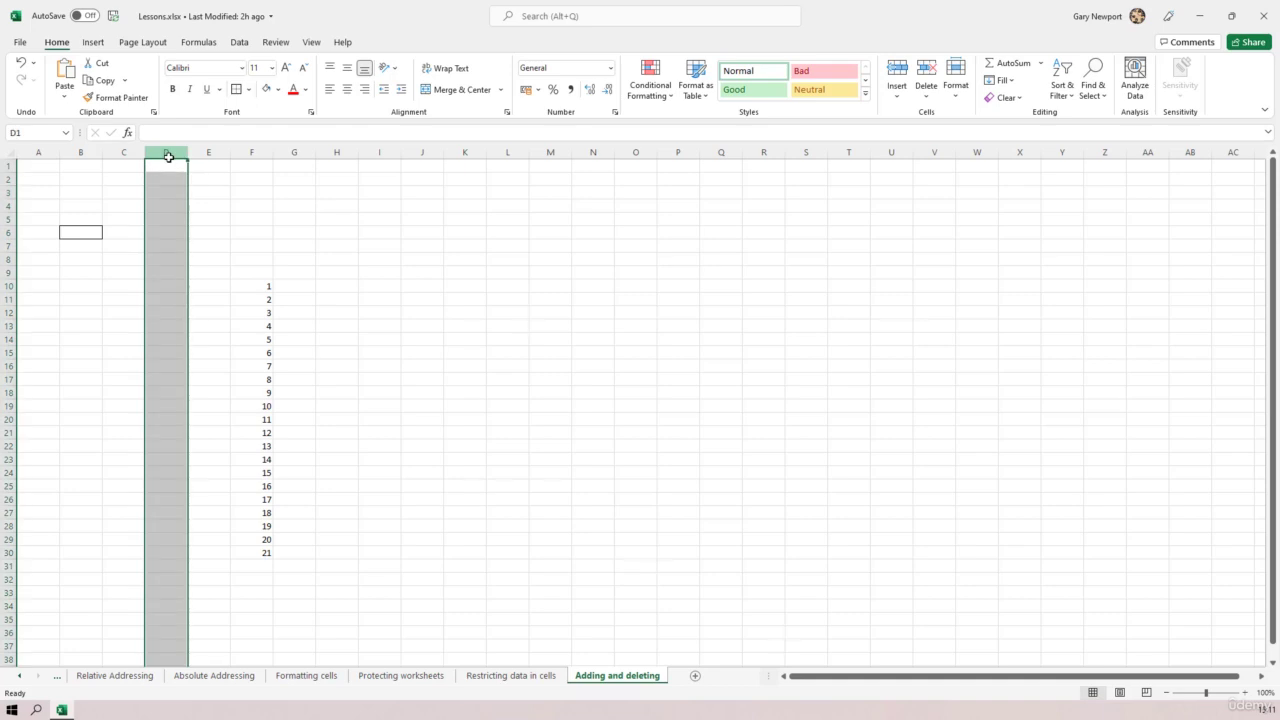
right_click(168, 158)
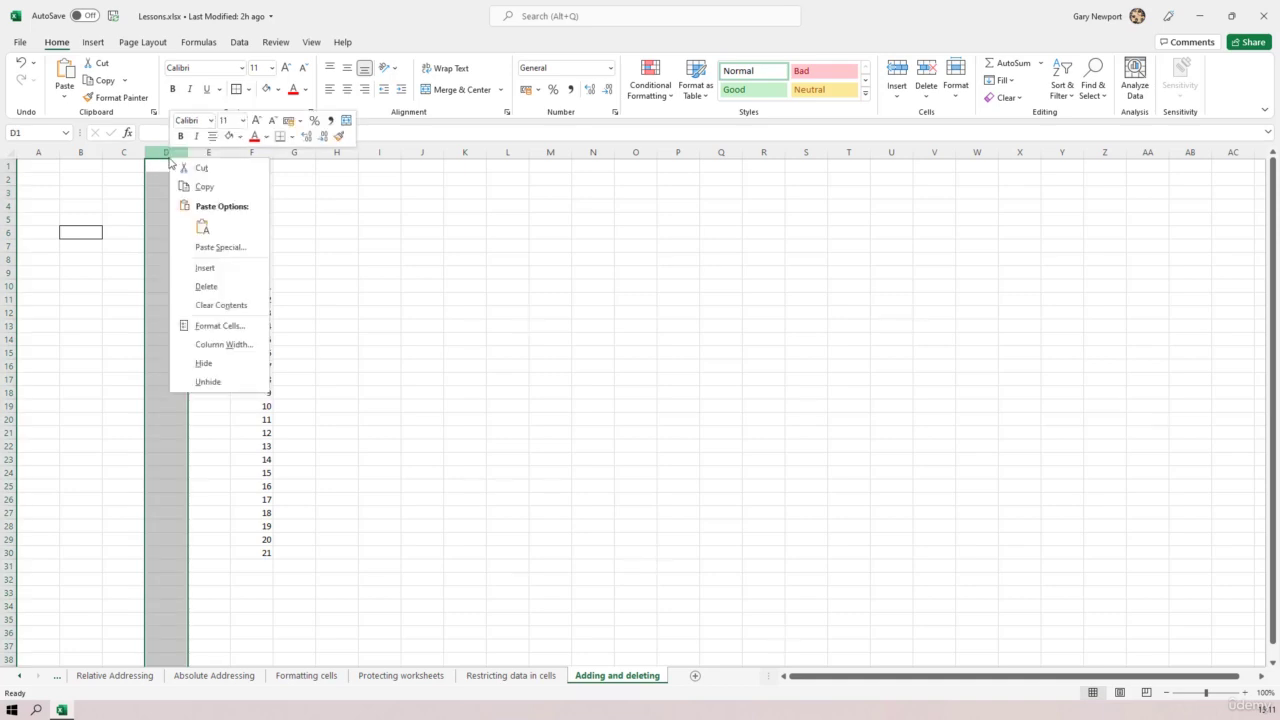
left_click(205, 268)
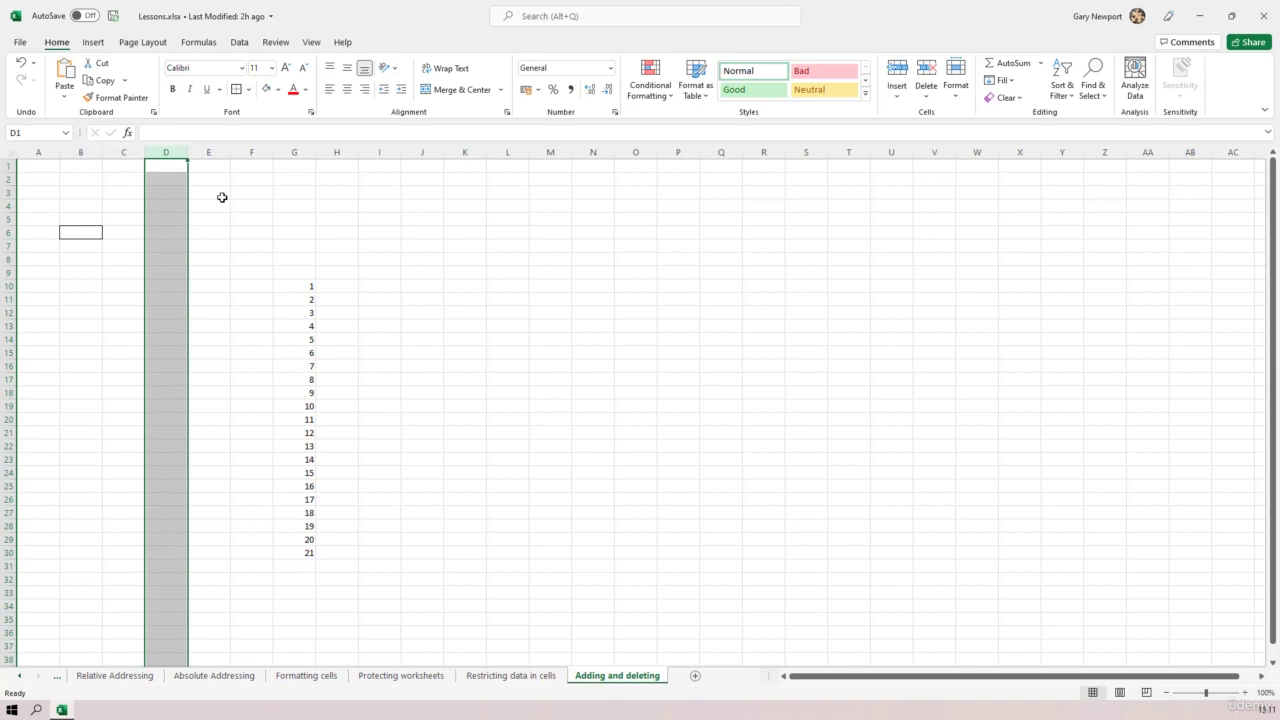
Delete columns C to E between the bordered cell and the number list in one operation.
left_click_drag(212, 152, 121, 151)
right_click(121, 152)
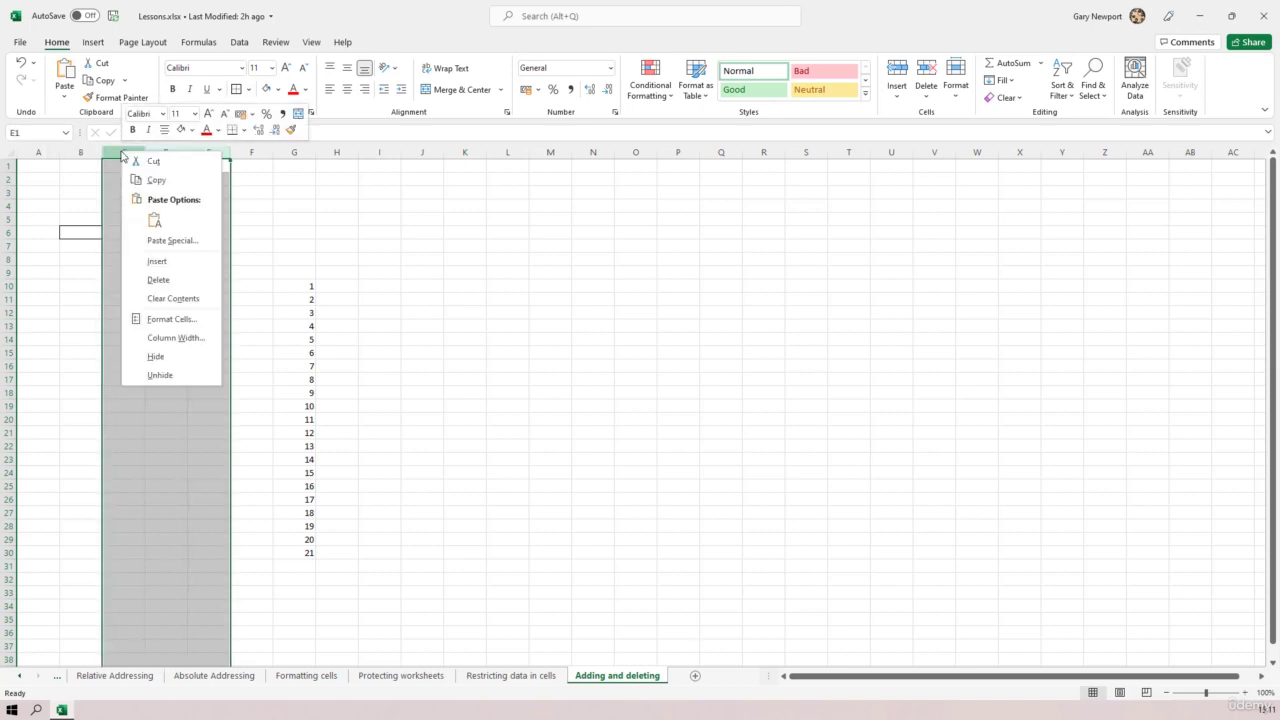
left_click(165, 286)
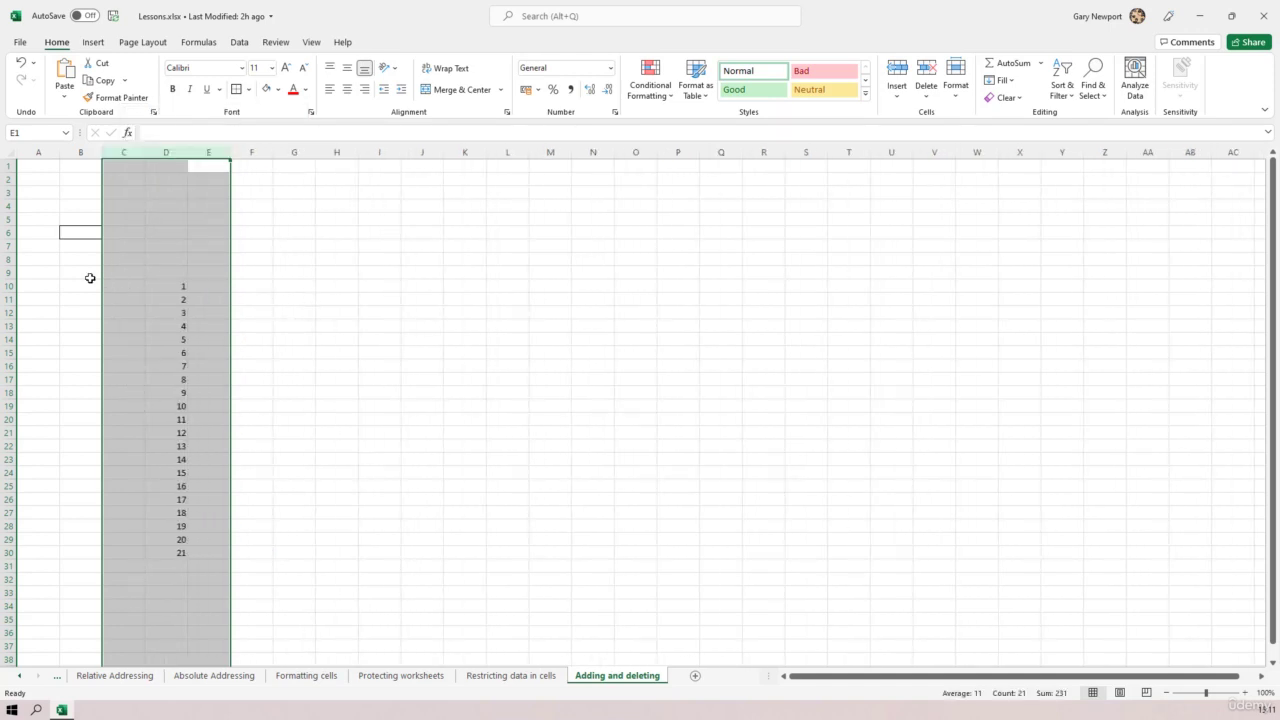
left_click(8, 272)
left_click_drag(8, 272, 10, 180)
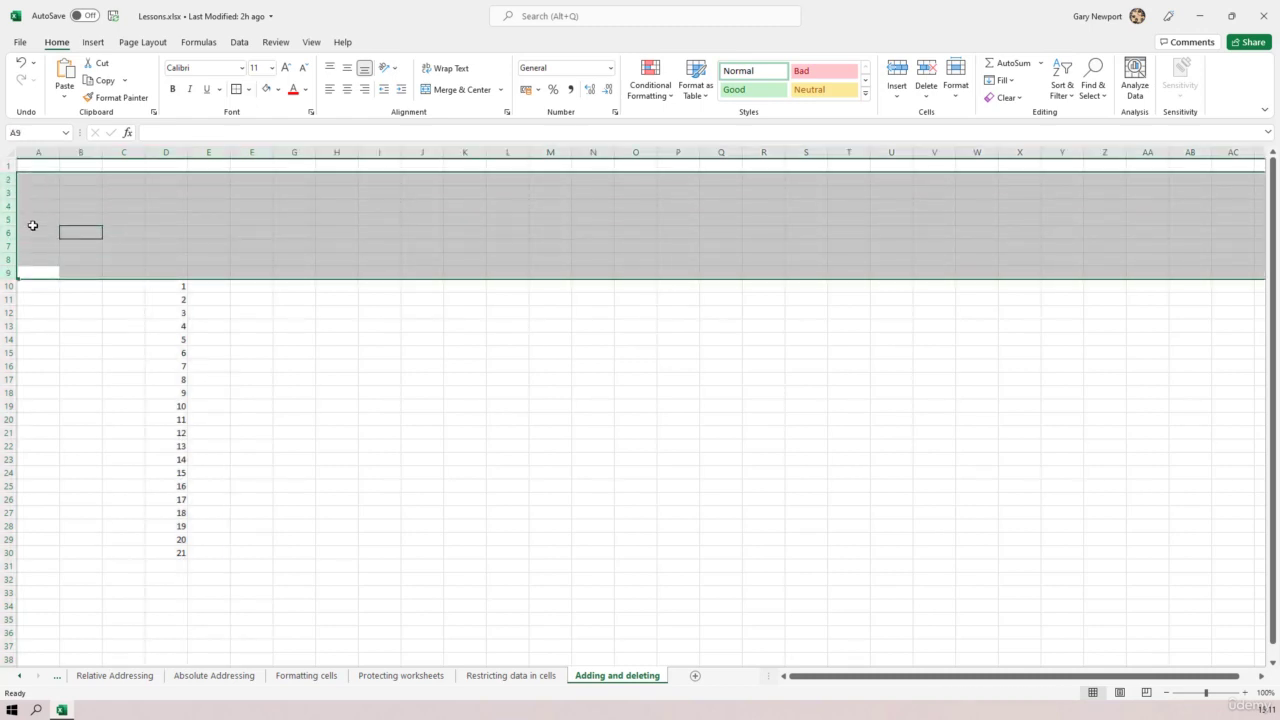
left_click(110, 223)
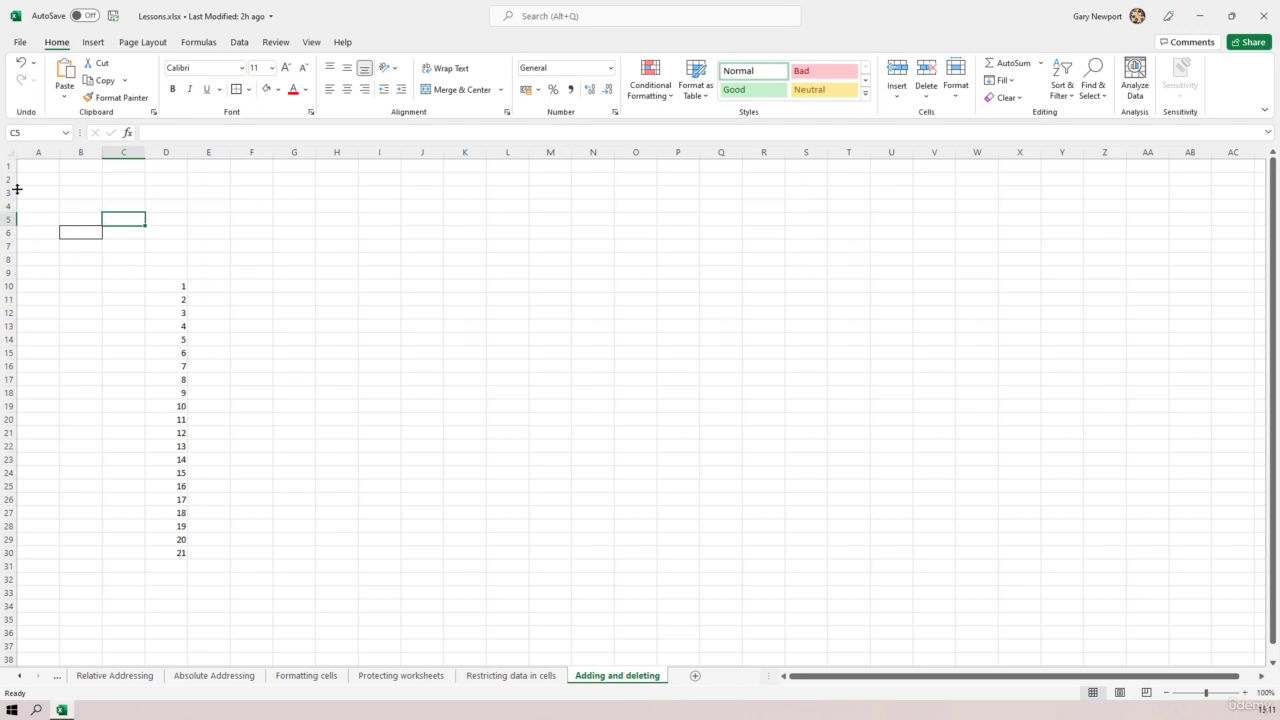
Delete the non-adjacent rows 2, 4, 6 and 8 together in one operation, and clear the row selection.
left_click(8, 179)
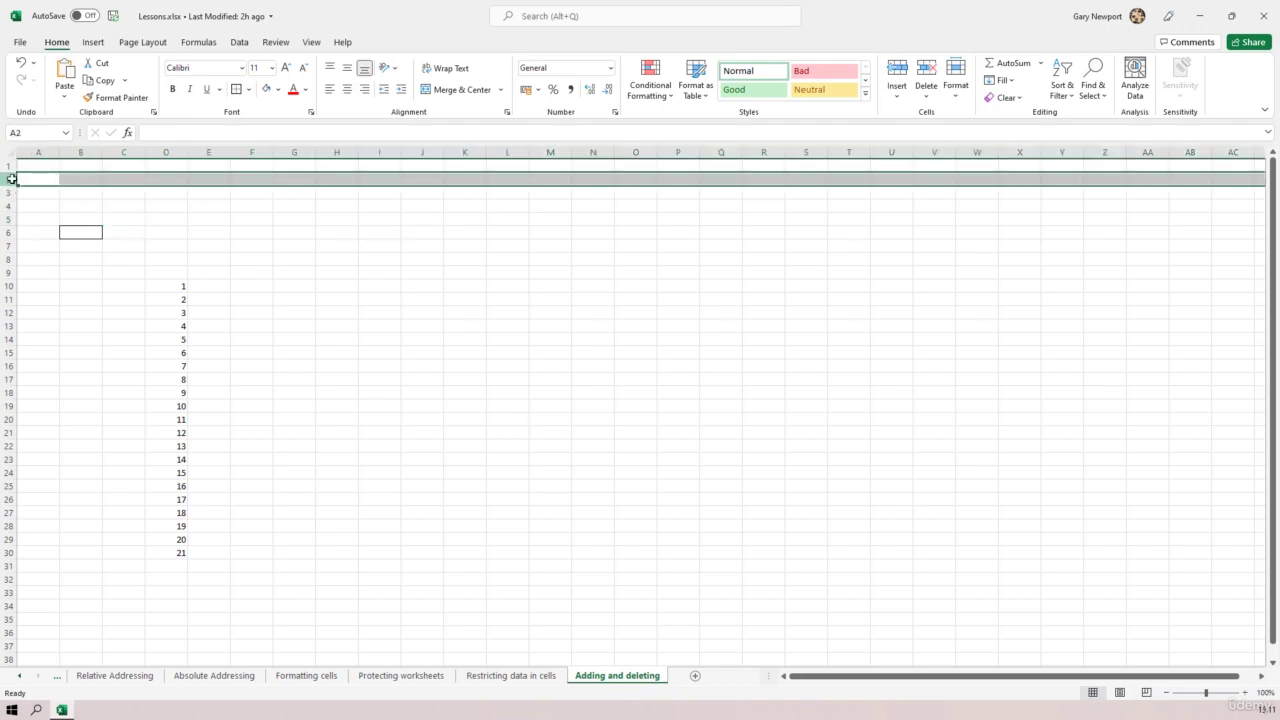
left_click(7, 206, "ctrl")
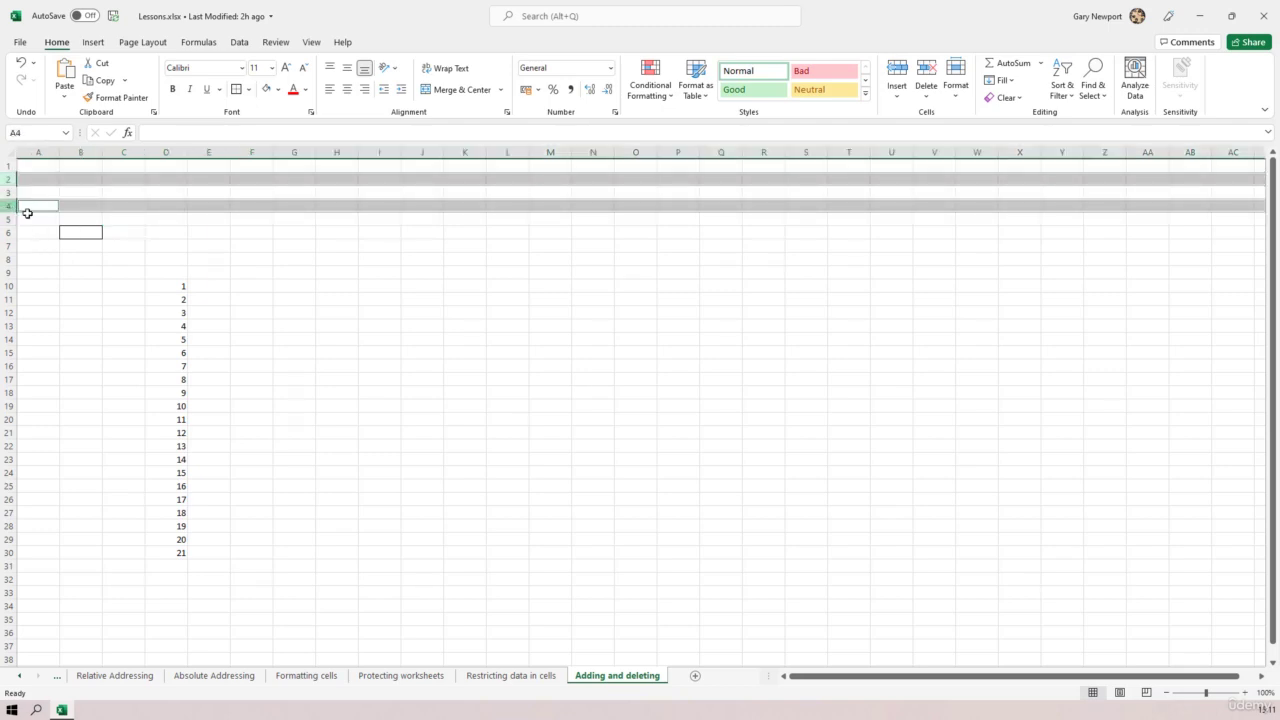
left_click(8, 232, "ctrl")
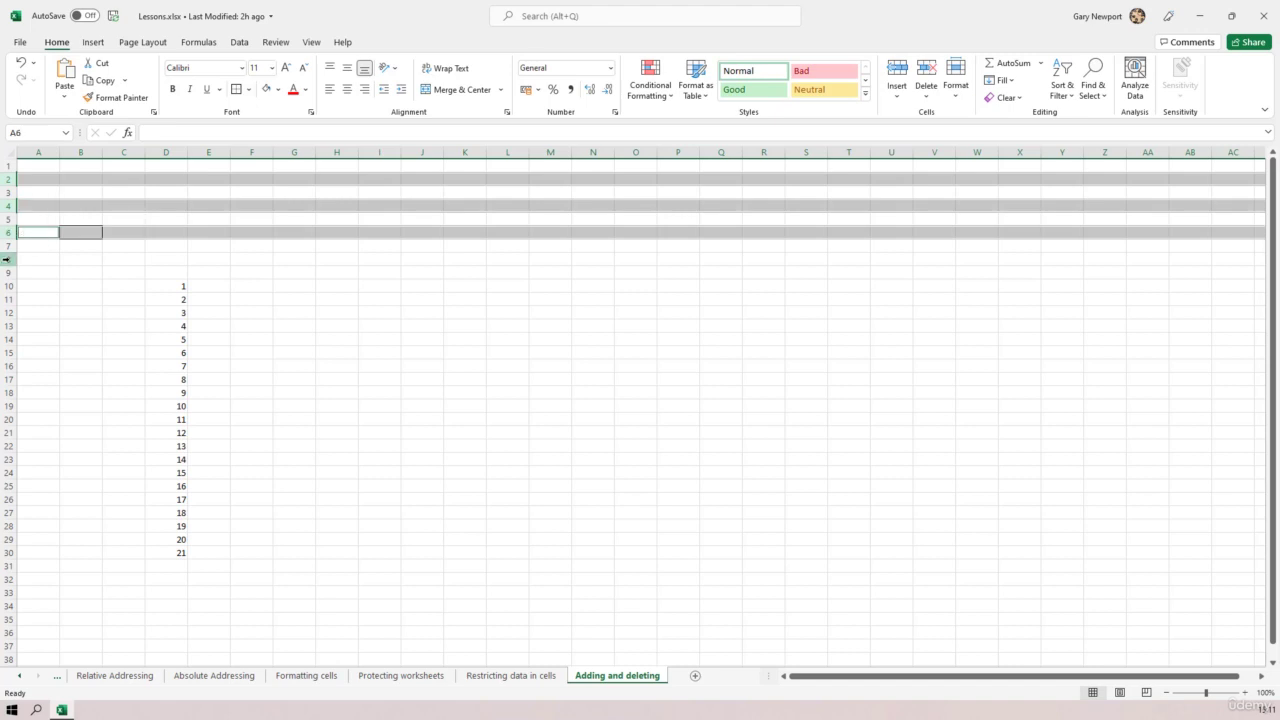
left_click(8, 259, "ctrl")
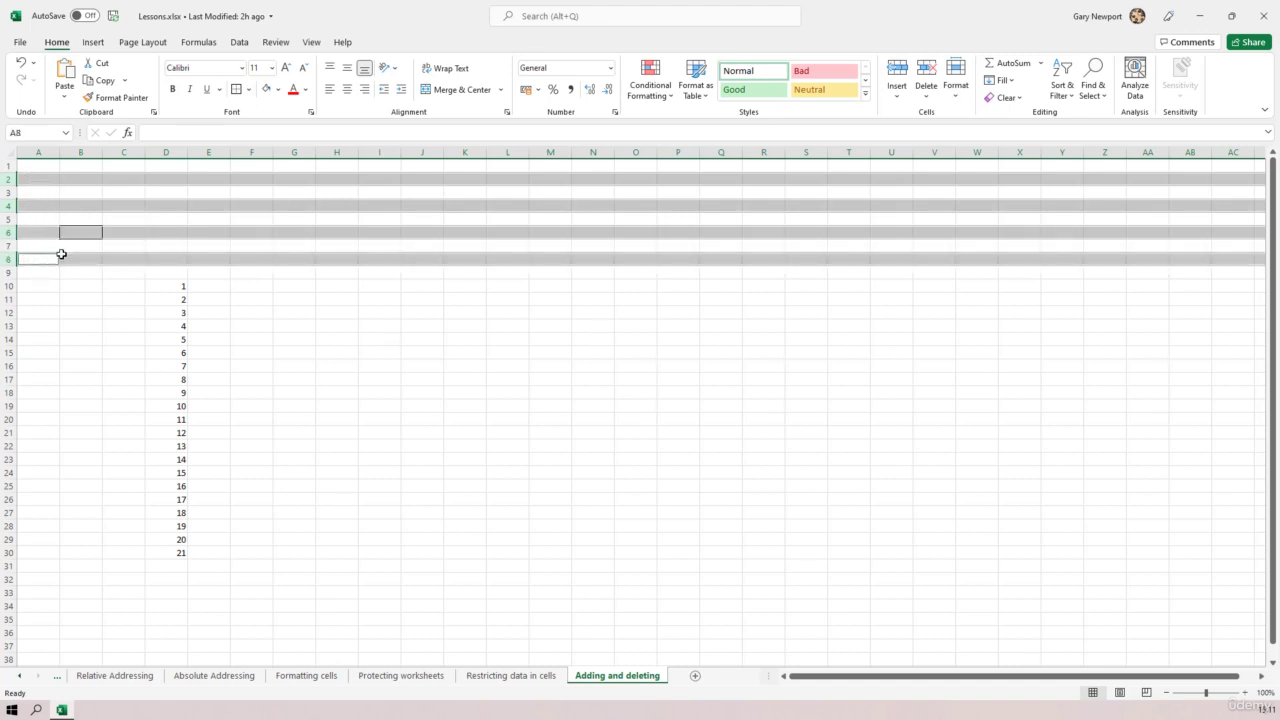
right_click(9, 205)
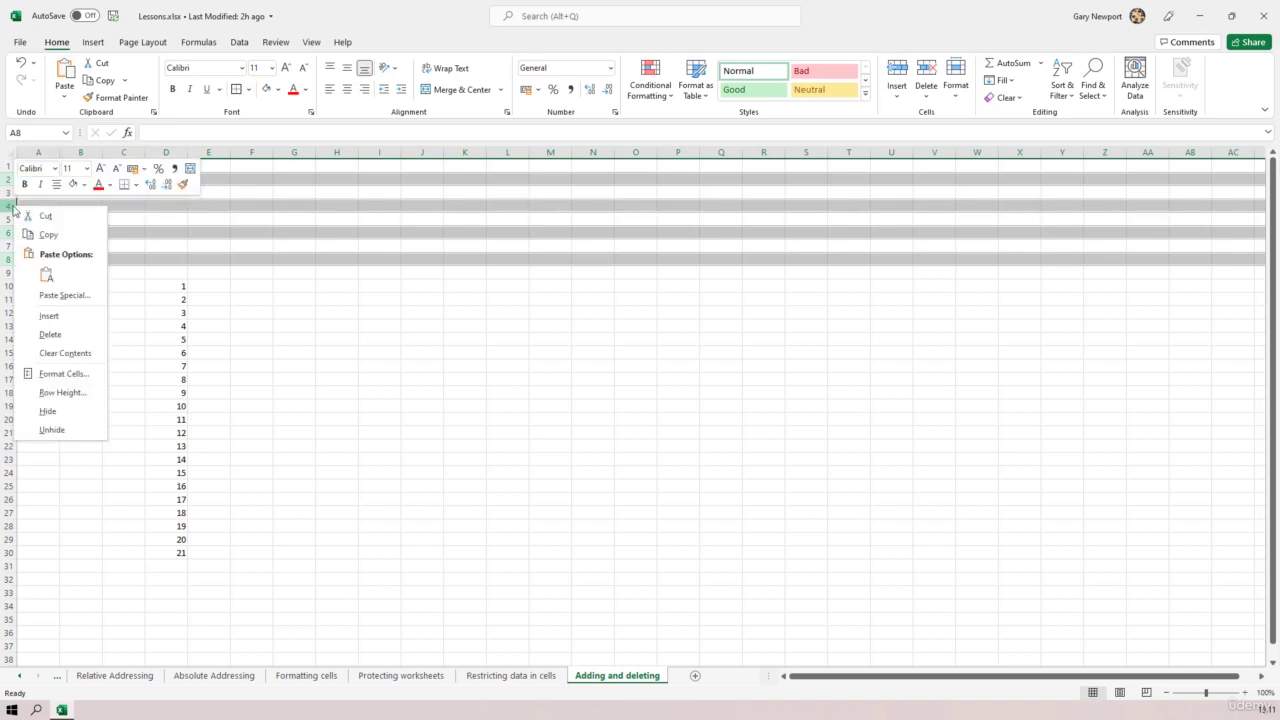
left_click(50, 335)
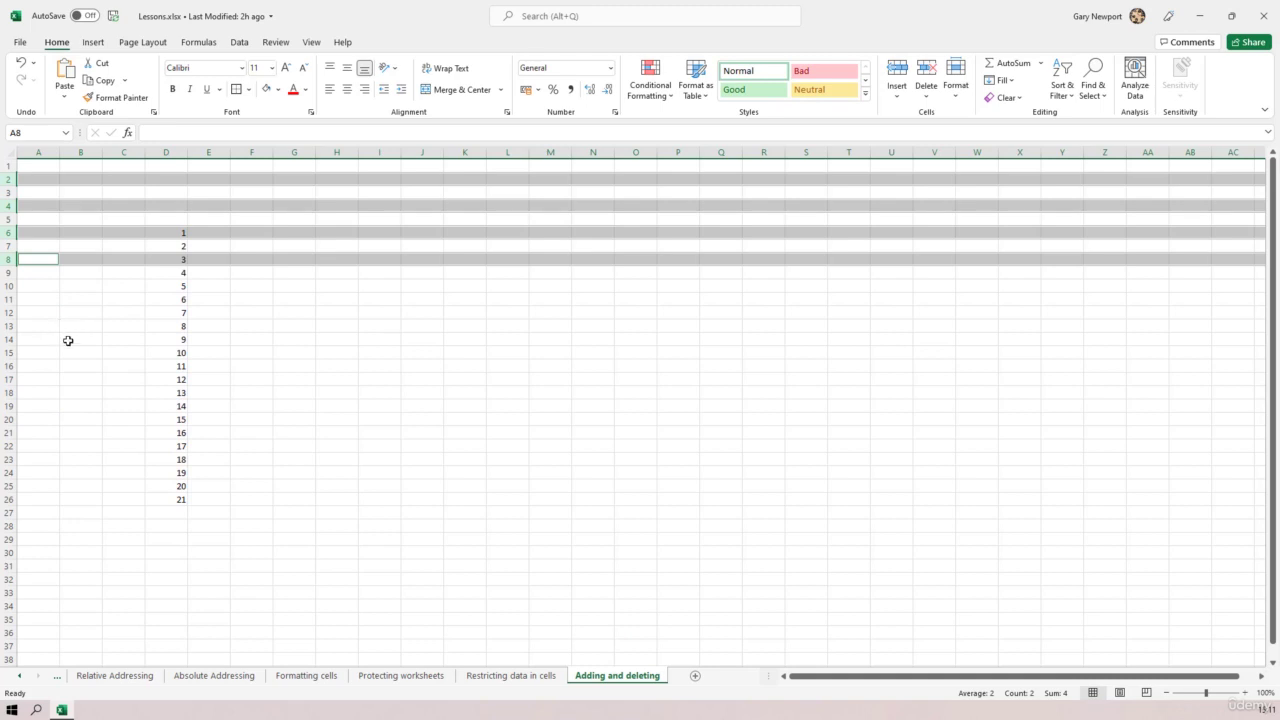
left_click(83, 343)
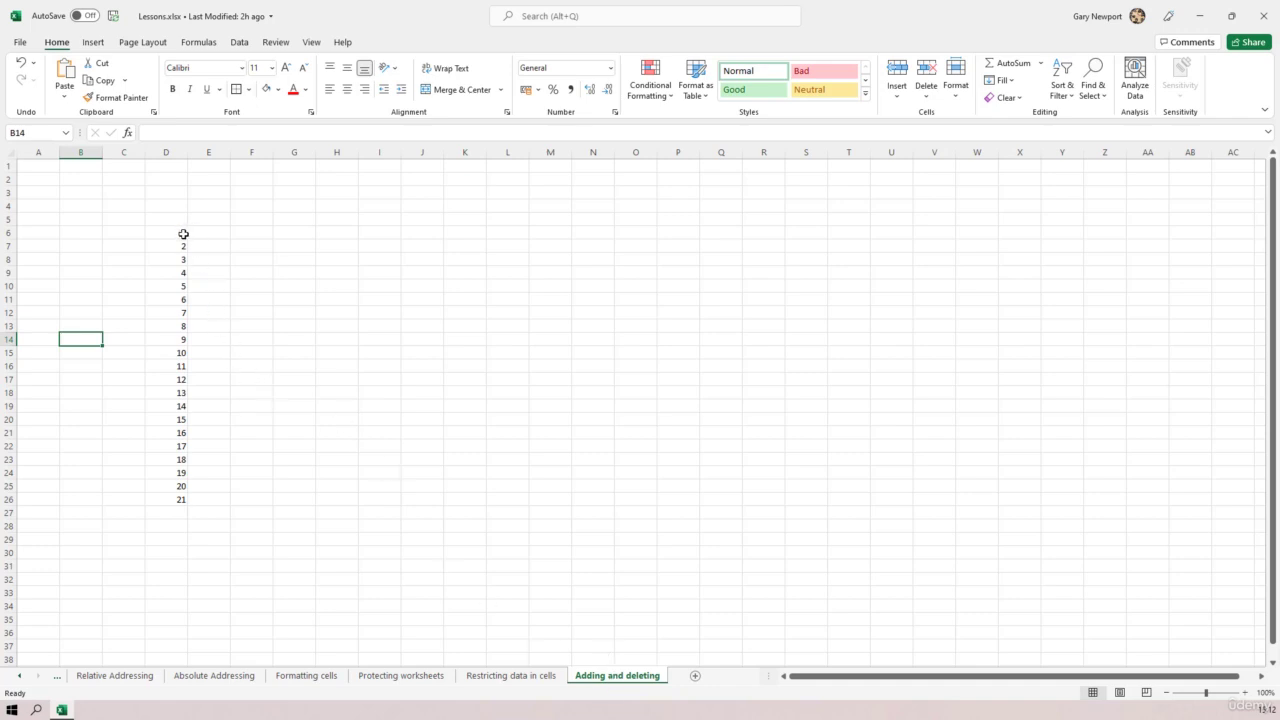
Check the number list's extent and the source range of cell G5's list validation on the "Restricting data in cells" worksheet.
left_click_drag(186, 232, 179, 502)
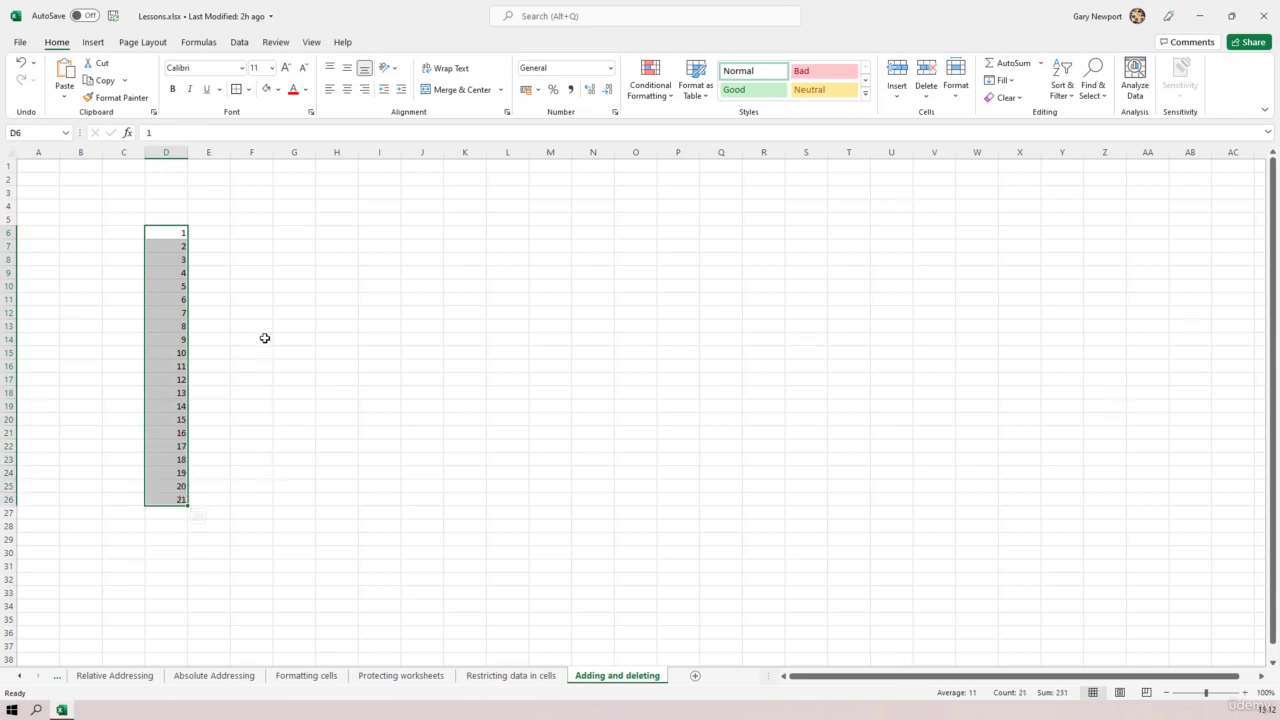
left_click(256, 205)
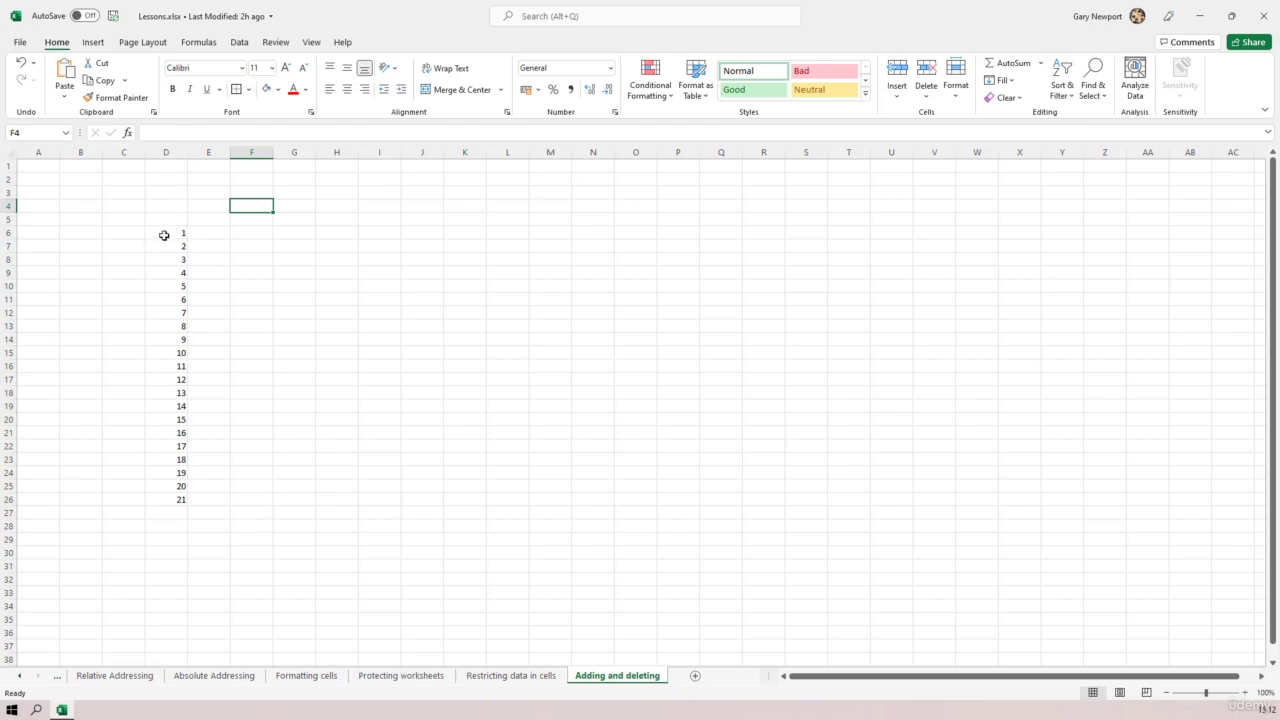
left_click(518, 679)
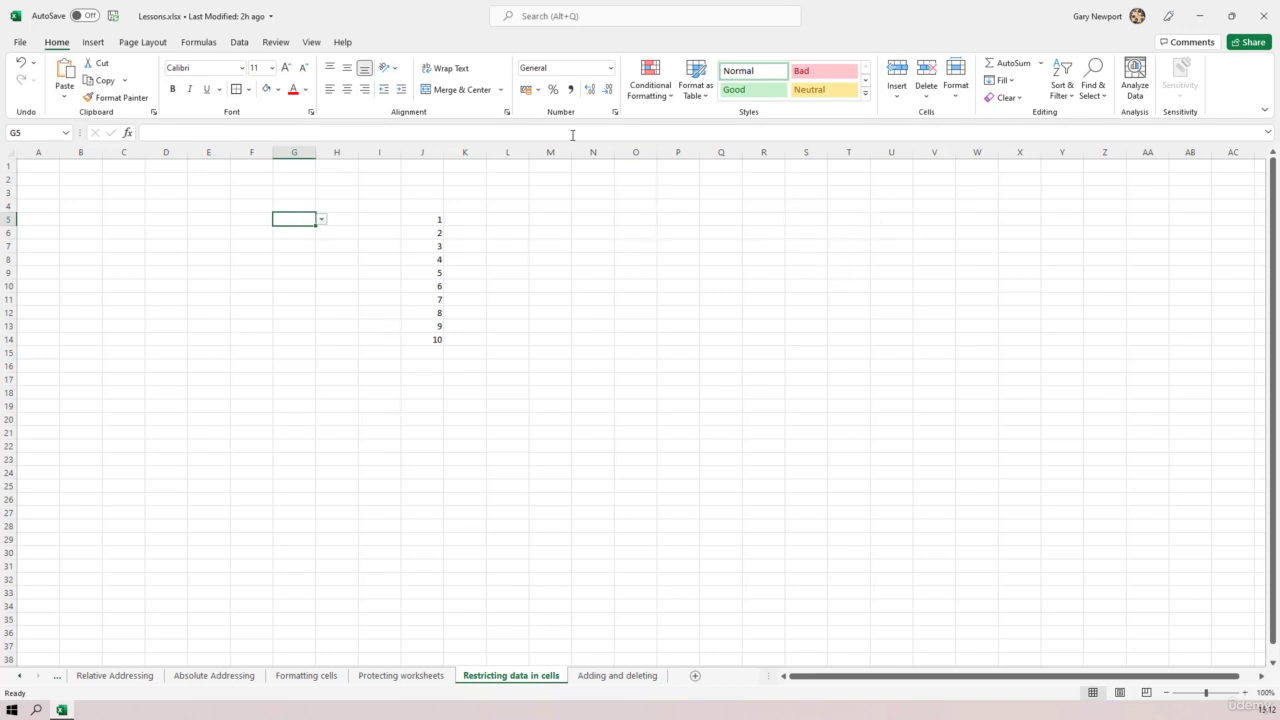
left_click(240, 43)
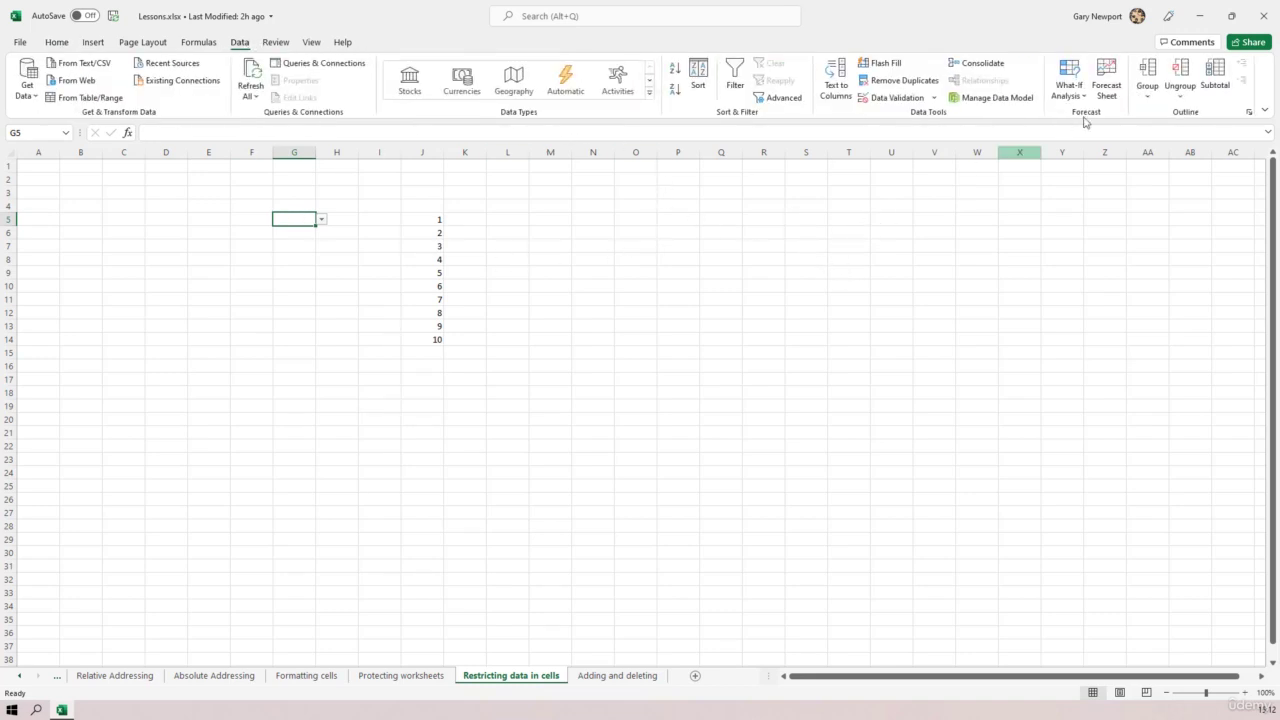
left_click(872, 97)
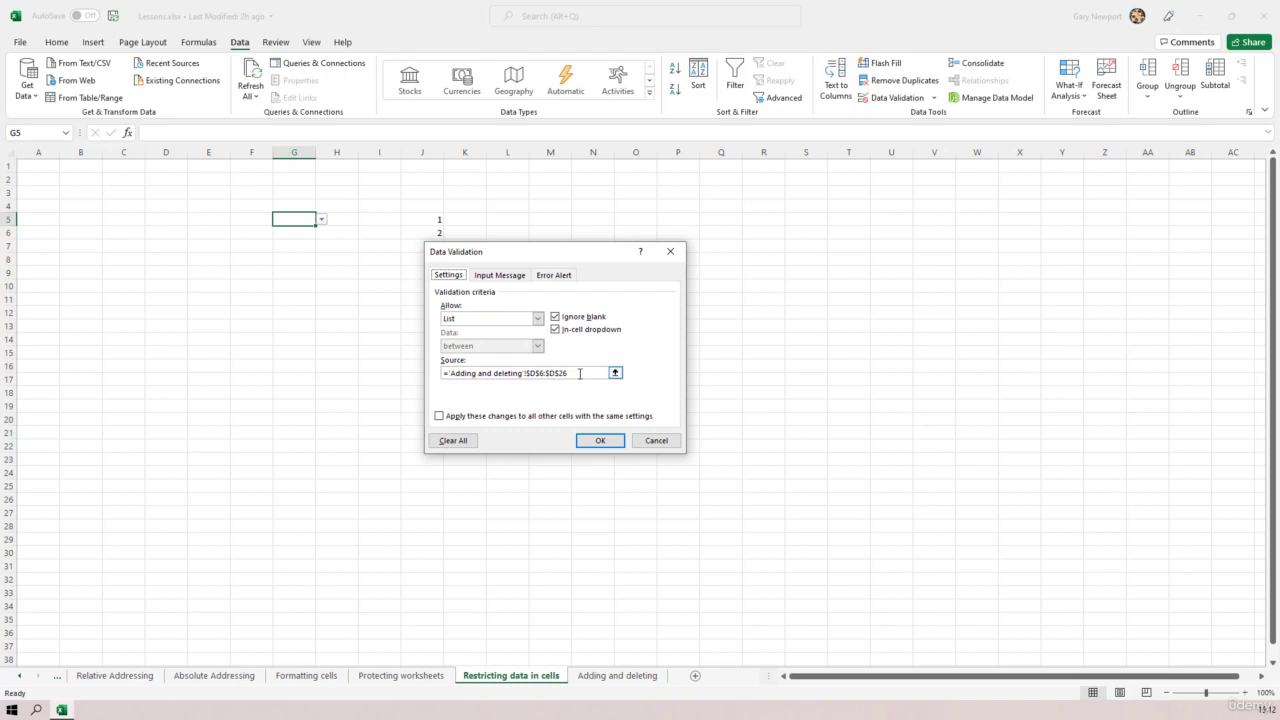
left_click(600, 441)
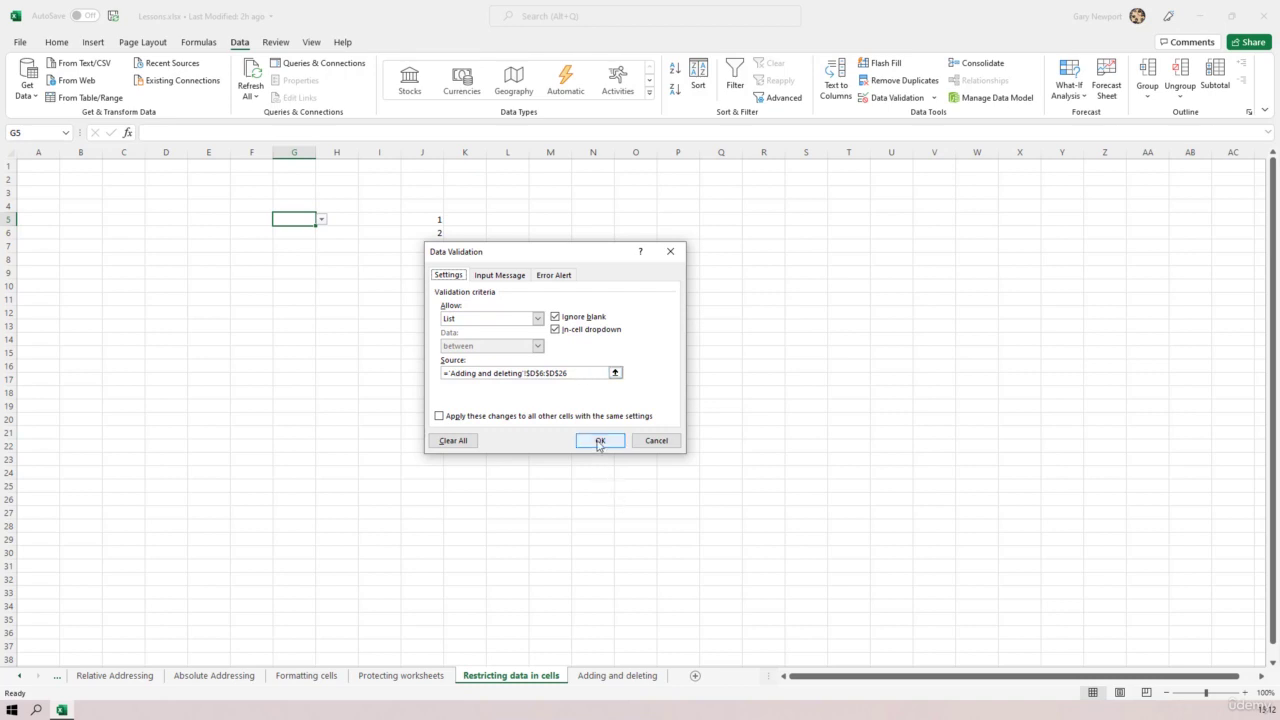
Return to the "Adding and deleting" worksheet and examine the available insert and delete commands for whole columns, without applying any.
left_click(600, 677)
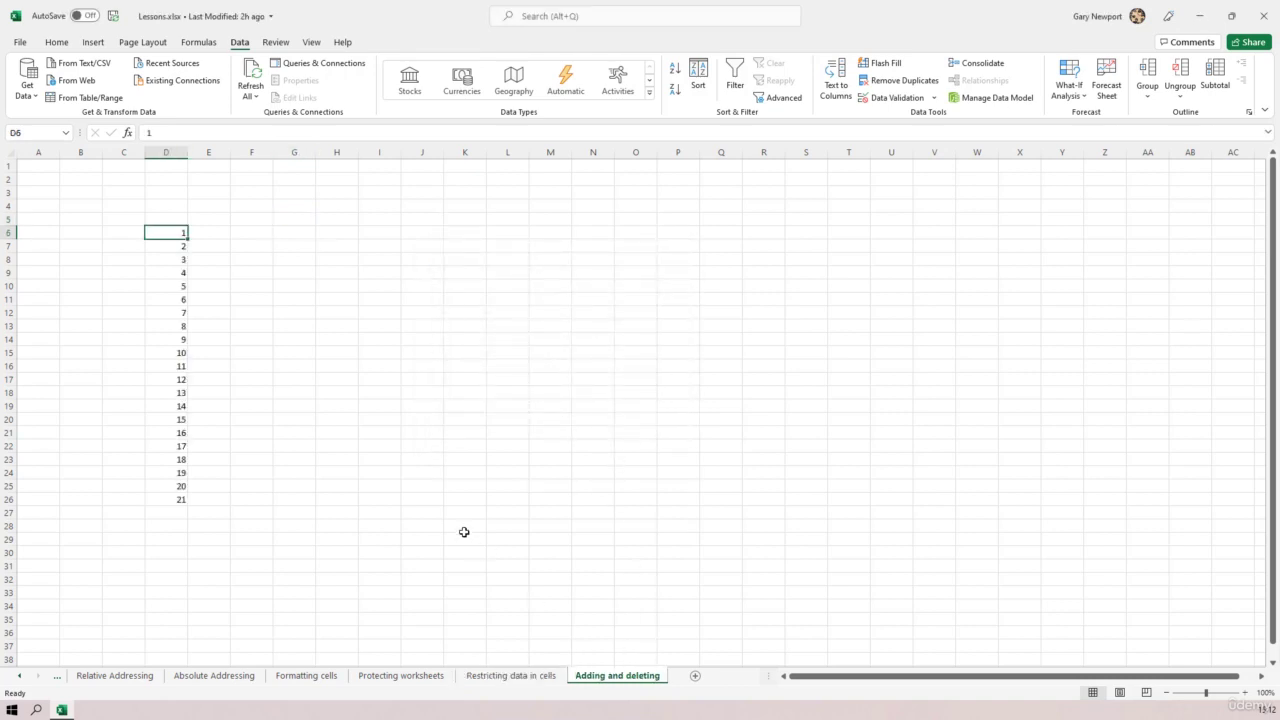
right_click(123, 152)
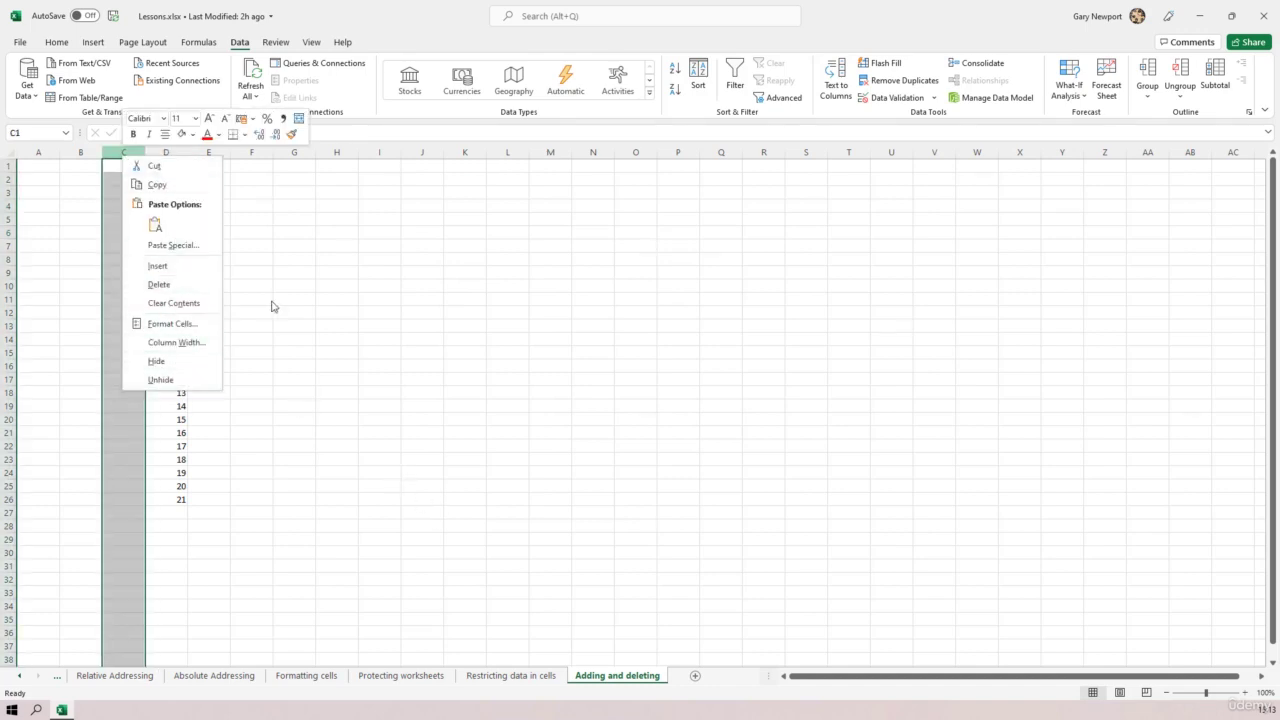
right_click(178, 152)
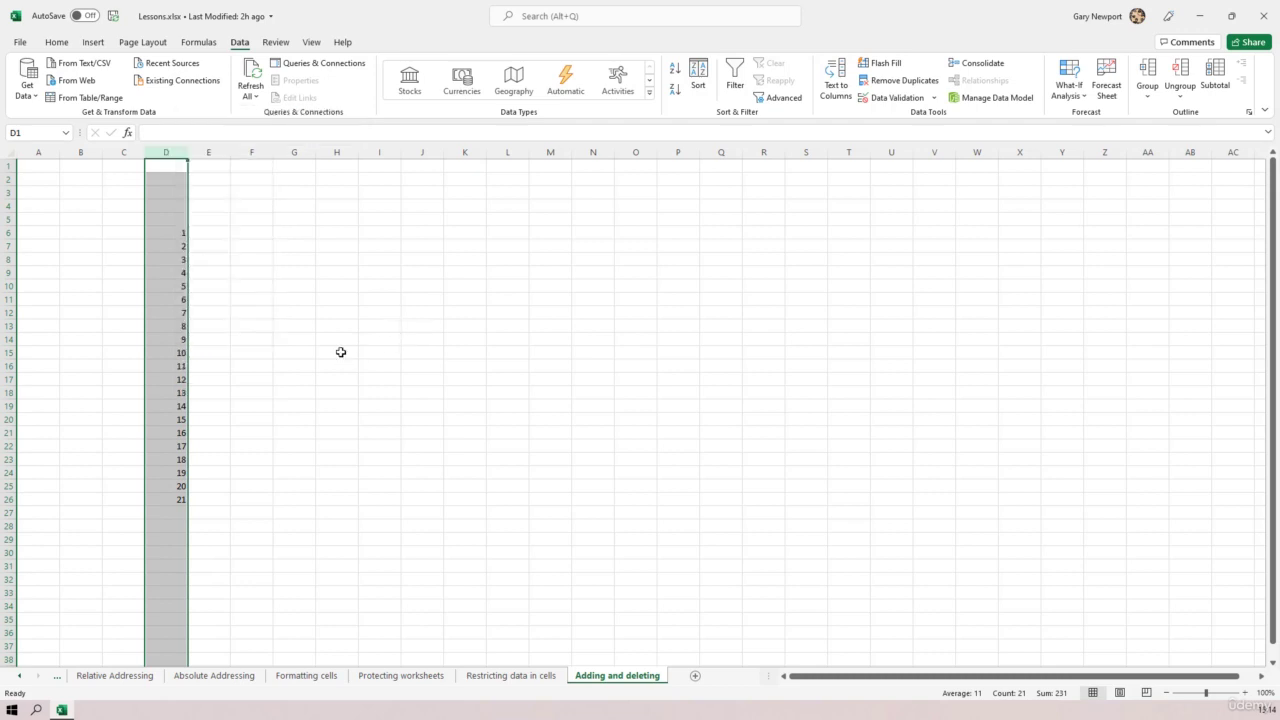
key("Escape")
left_click(57, 43)
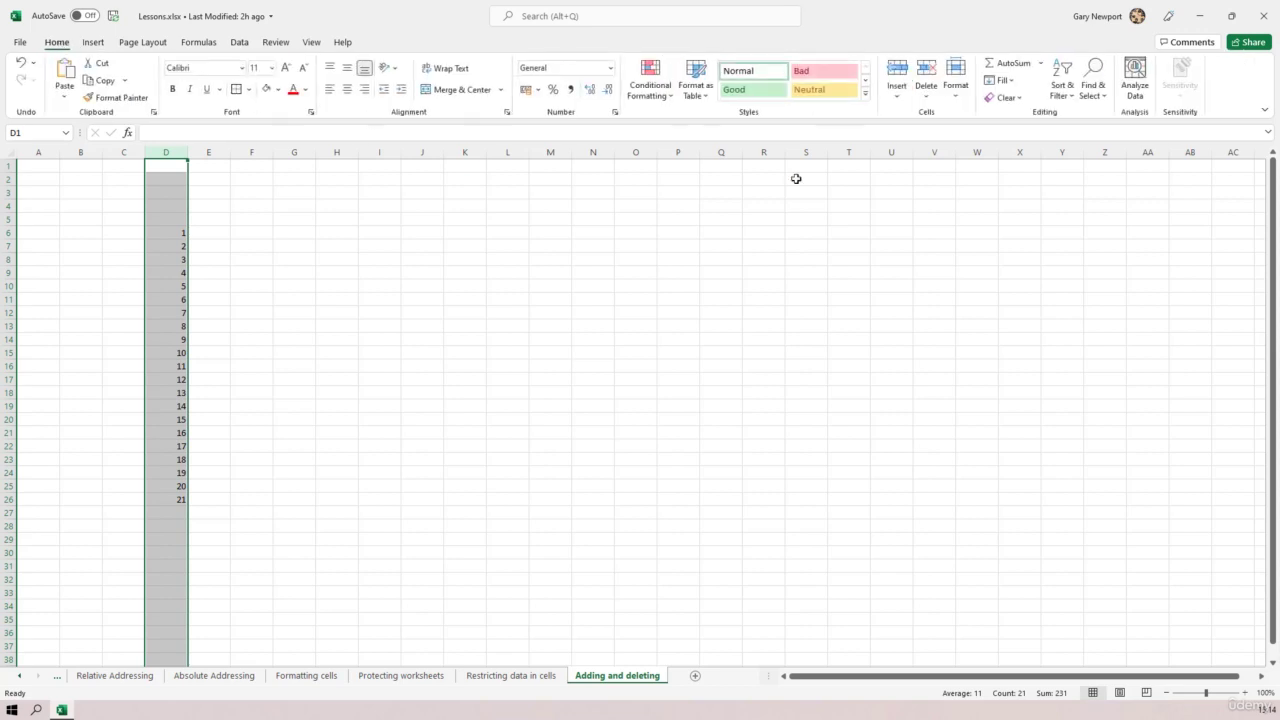
left_click(897, 95)
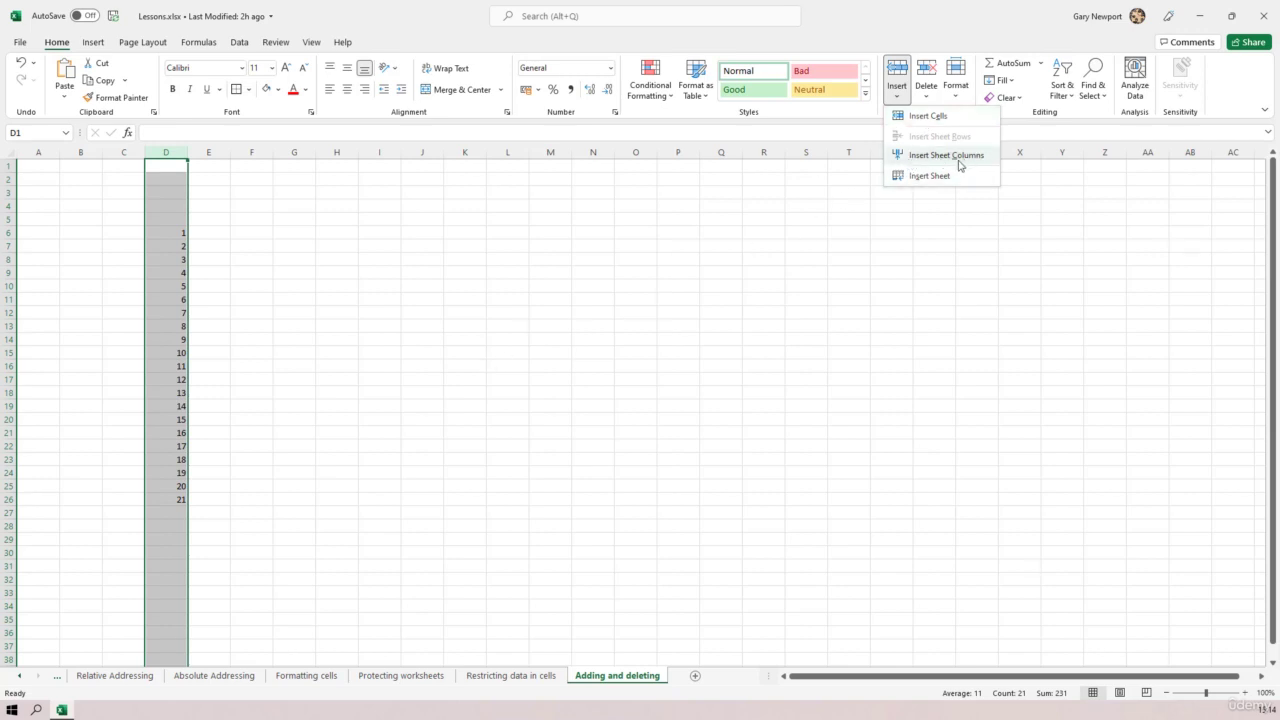
left_click(926, 95)
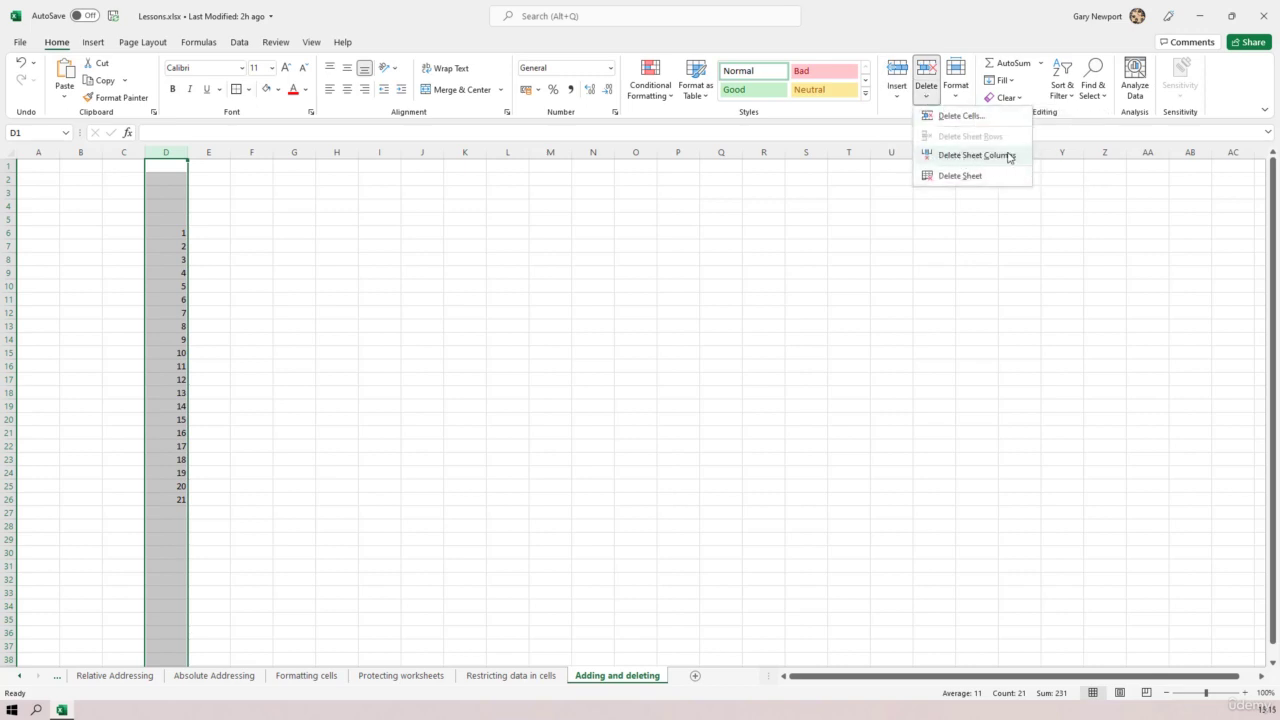
left_click(775, 339)
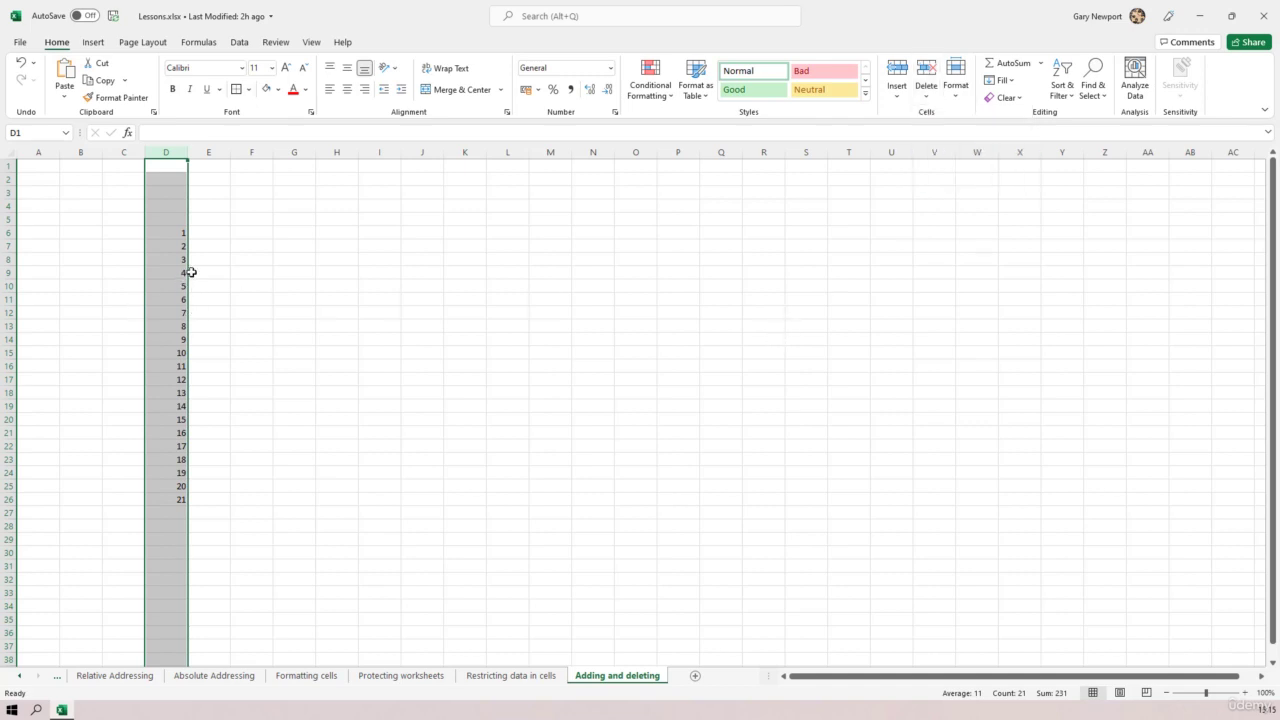
left_click(273, 287)
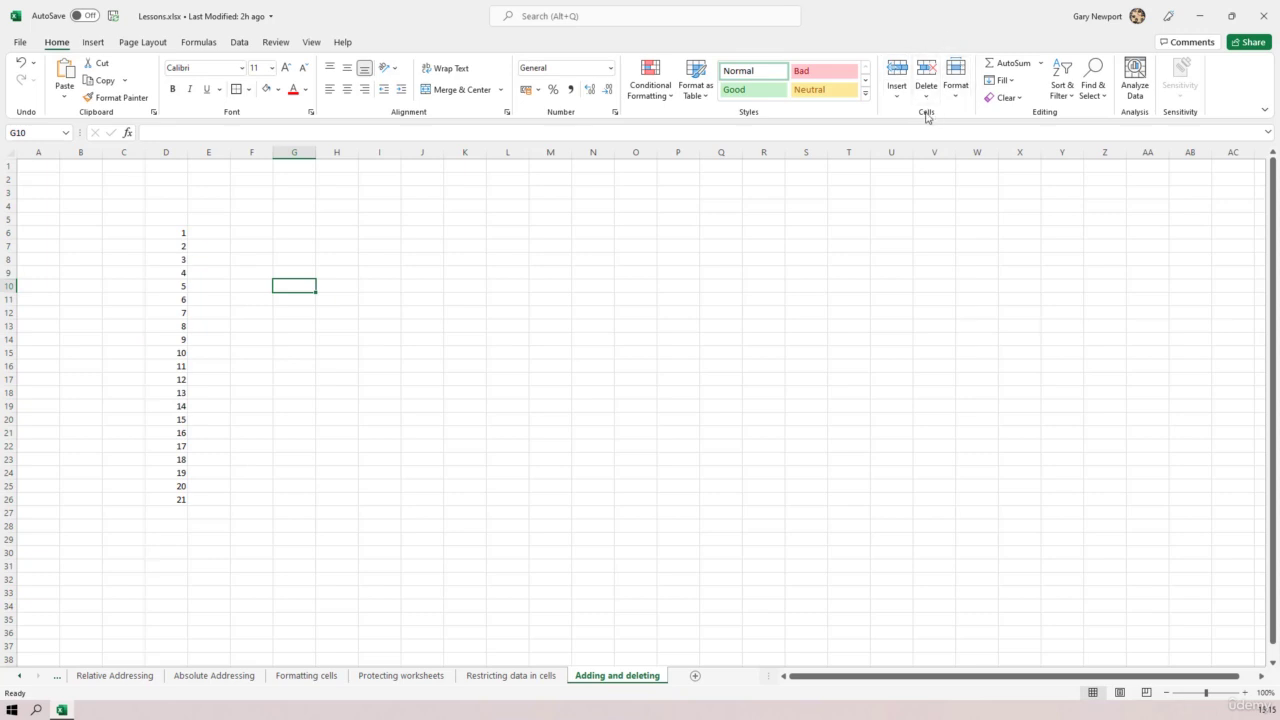
right_click(256, 150)
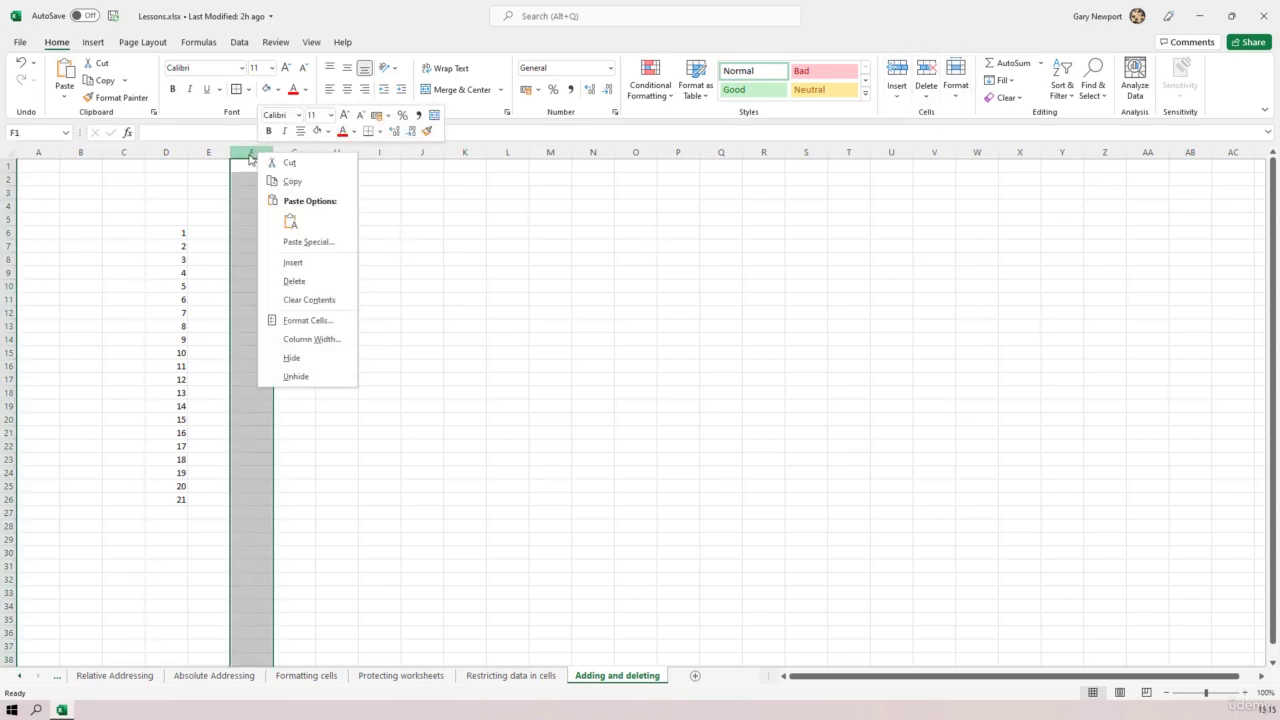
key("Escape")
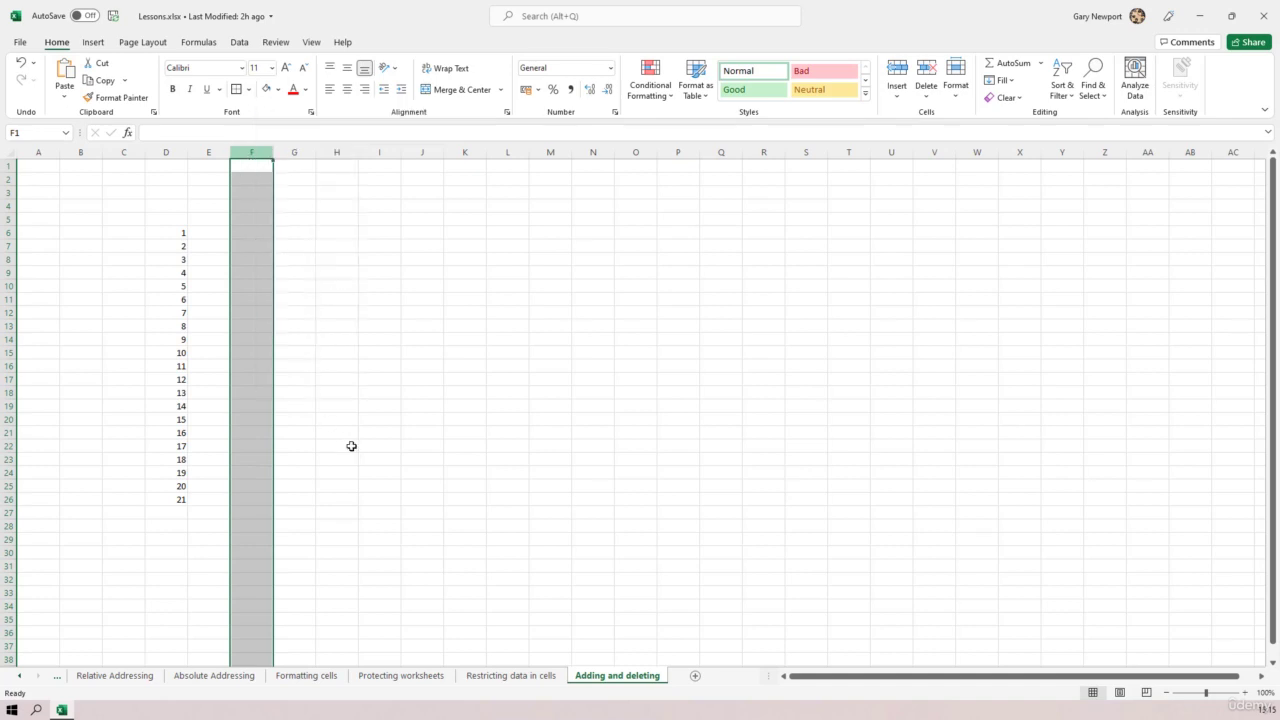